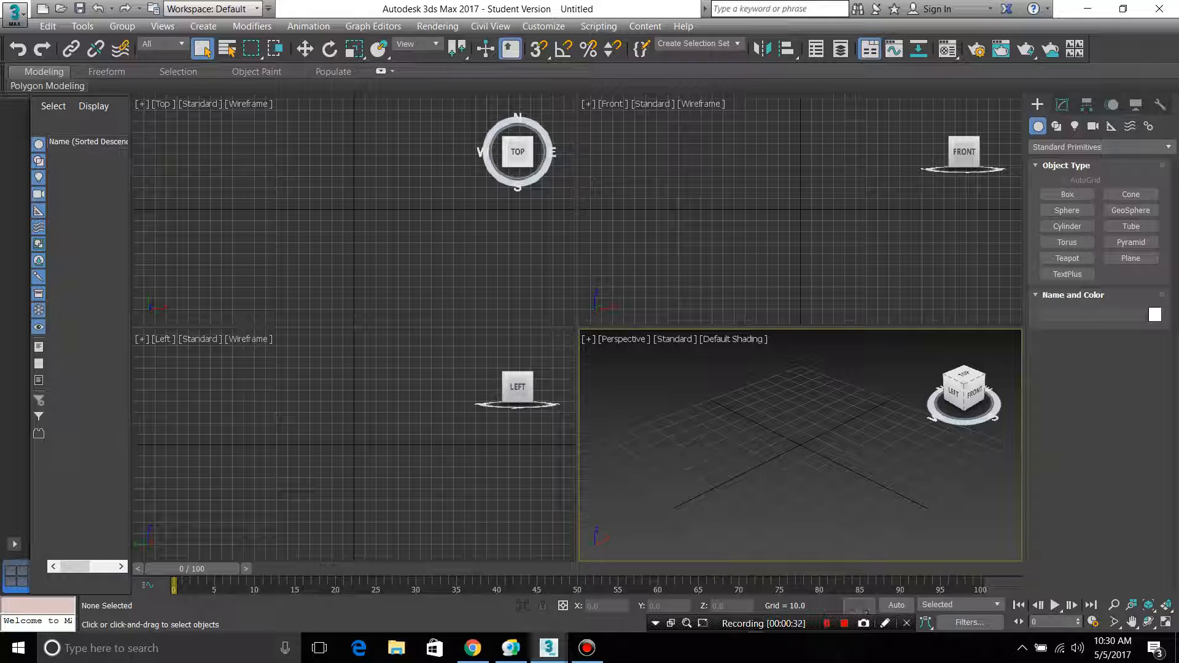
Step: Open the scene file chair2 and close the Welcome Screen
key("ctrl+o")
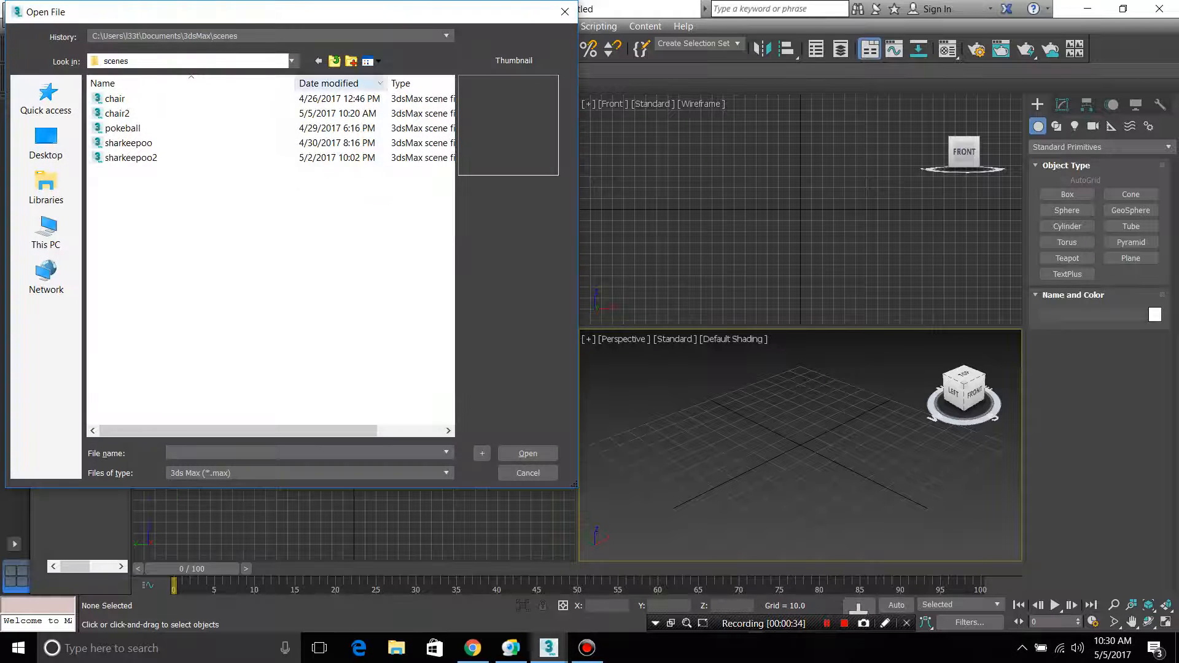
left_click(116, 113)
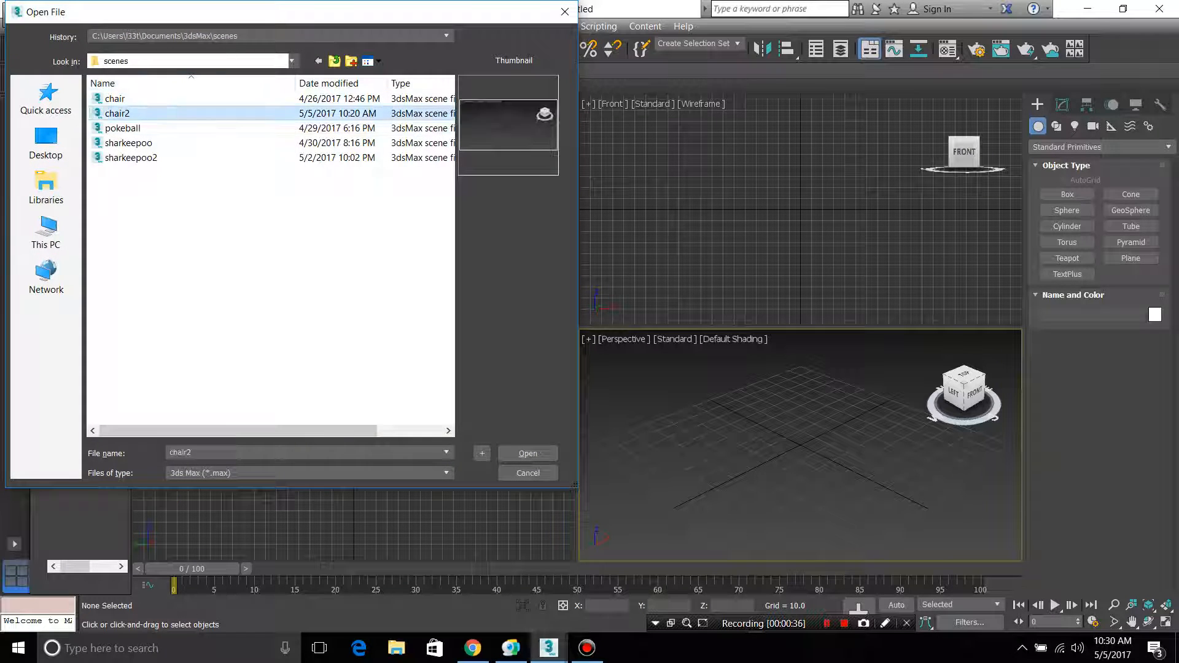
left_click(527, 453)
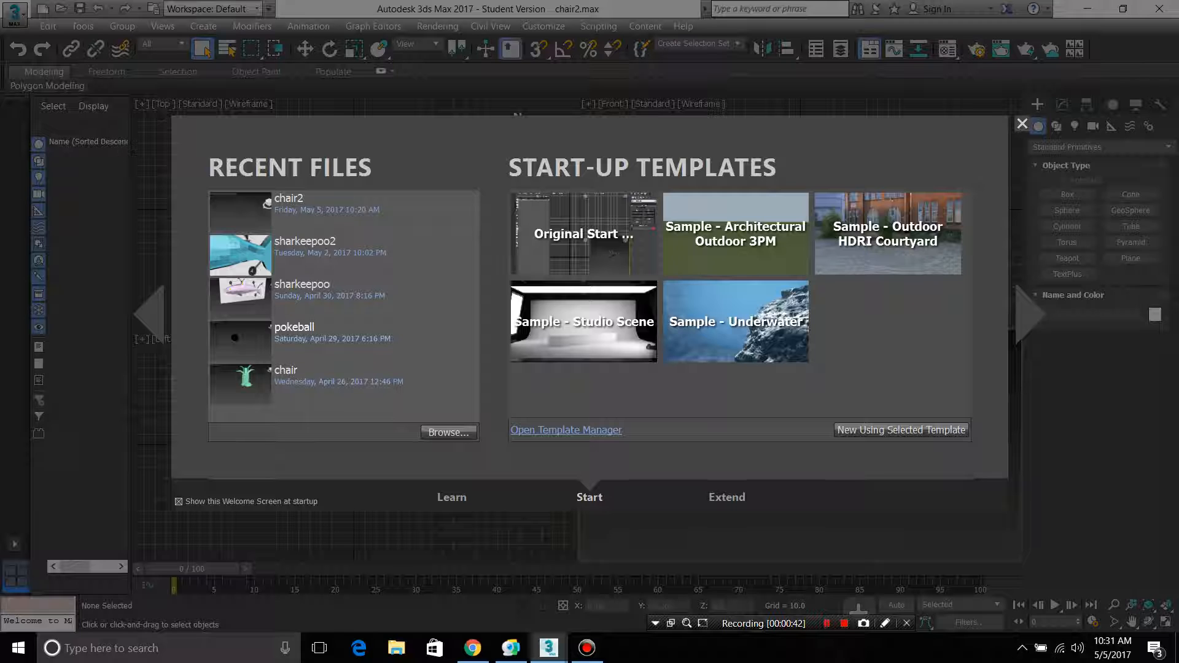
left_click(289, 203)
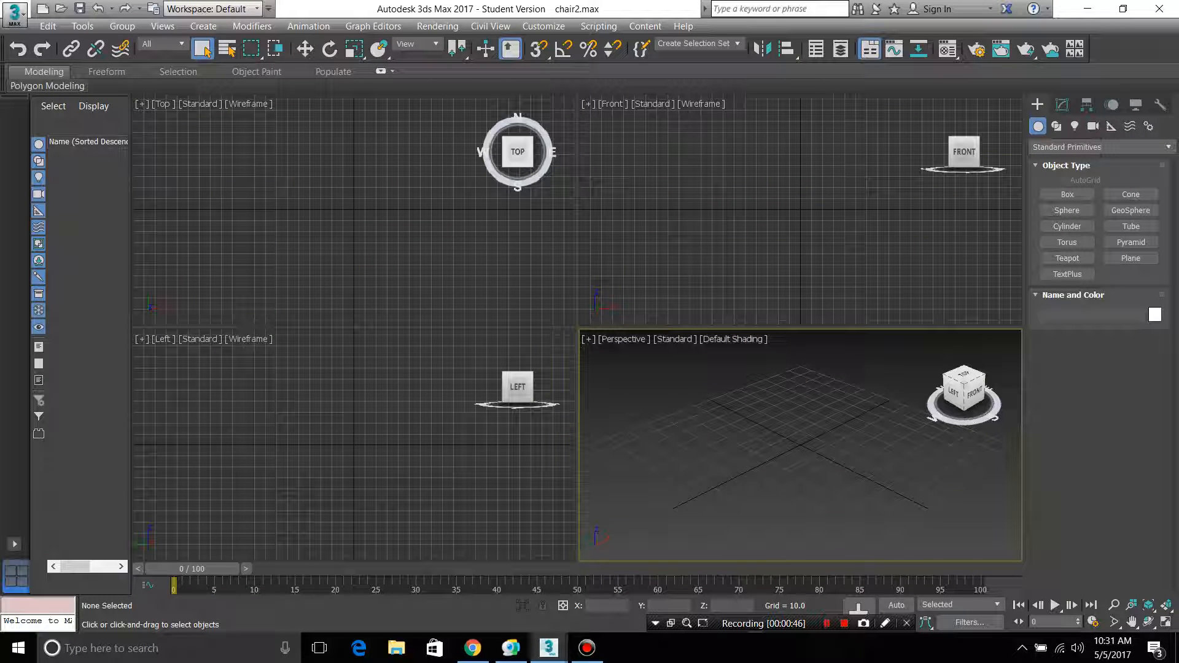
Step: Create a box about 33.8 long, 18.5 wide and 18.4 high in the Perspective viewport, finishing with the Move tool active
mouse_move(963, 151)
left_mouse_down()
mouse_move(968, 178)
mouse_move(974, 166)
left_mouse_up()
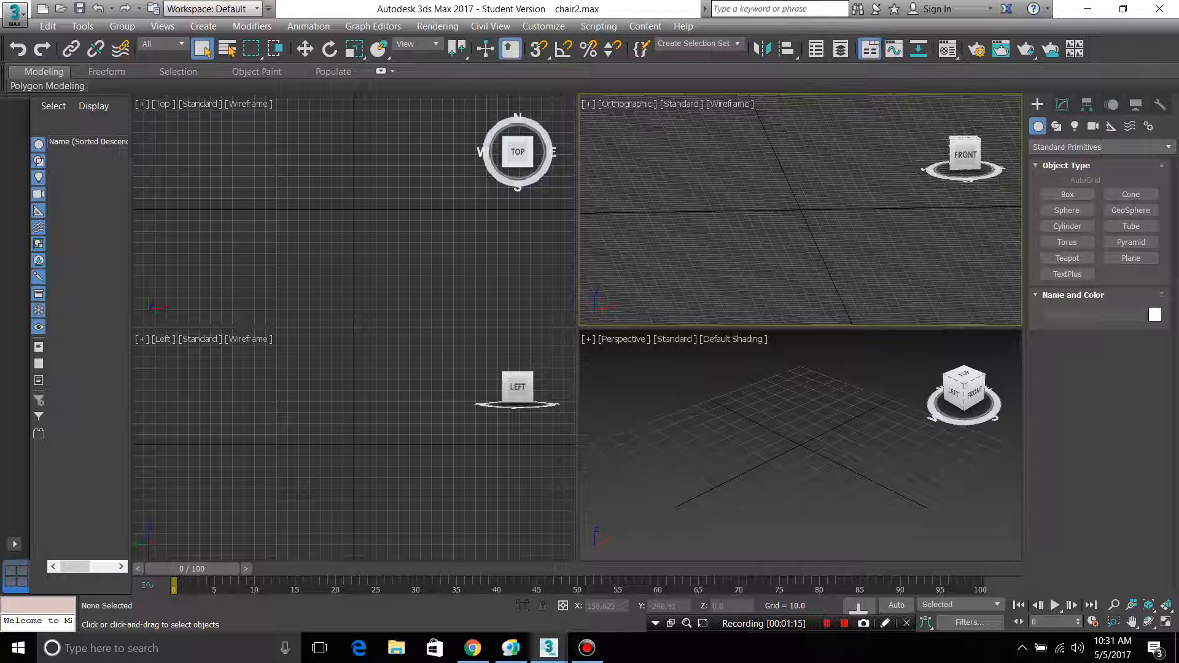
left_click(1067, 194)
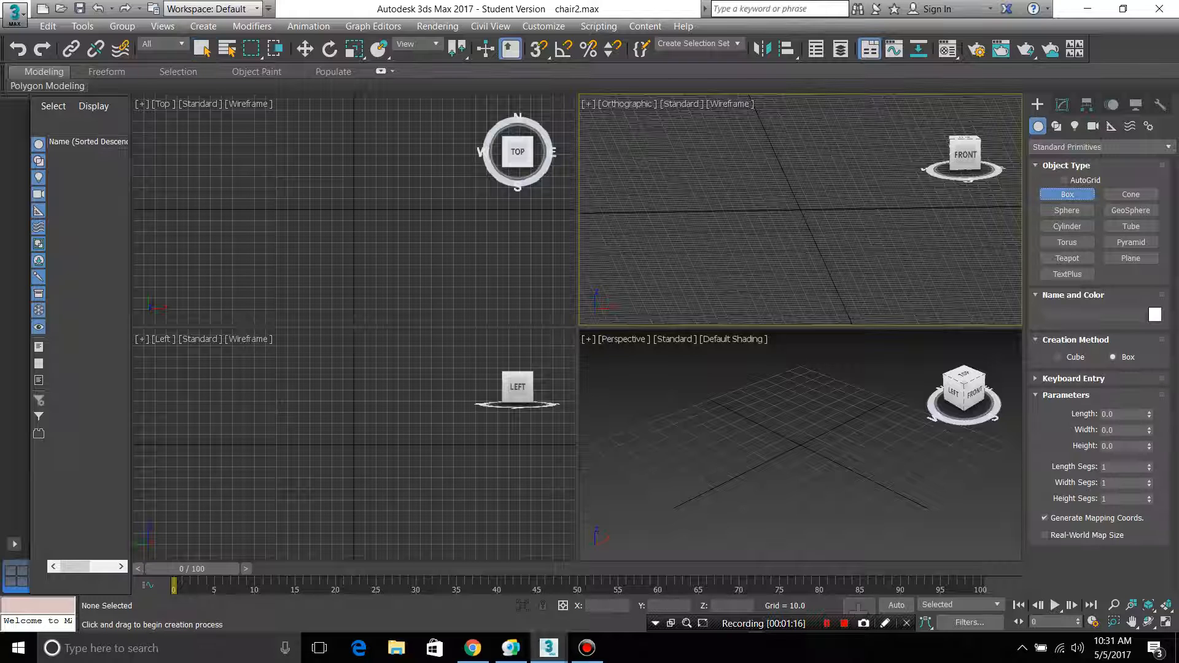
mouse_move(713, 440)
left_mouse_down()
mouse_move(748, 460)
mouse_move(790, 453)
left_mouse_up()
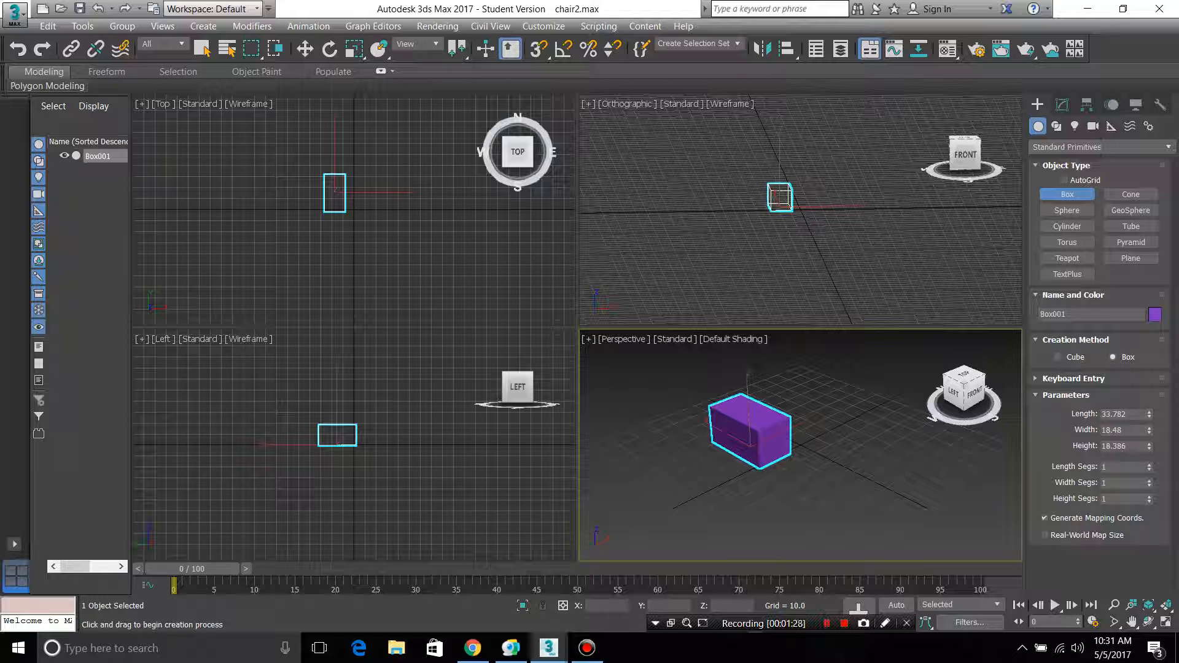
key("w")
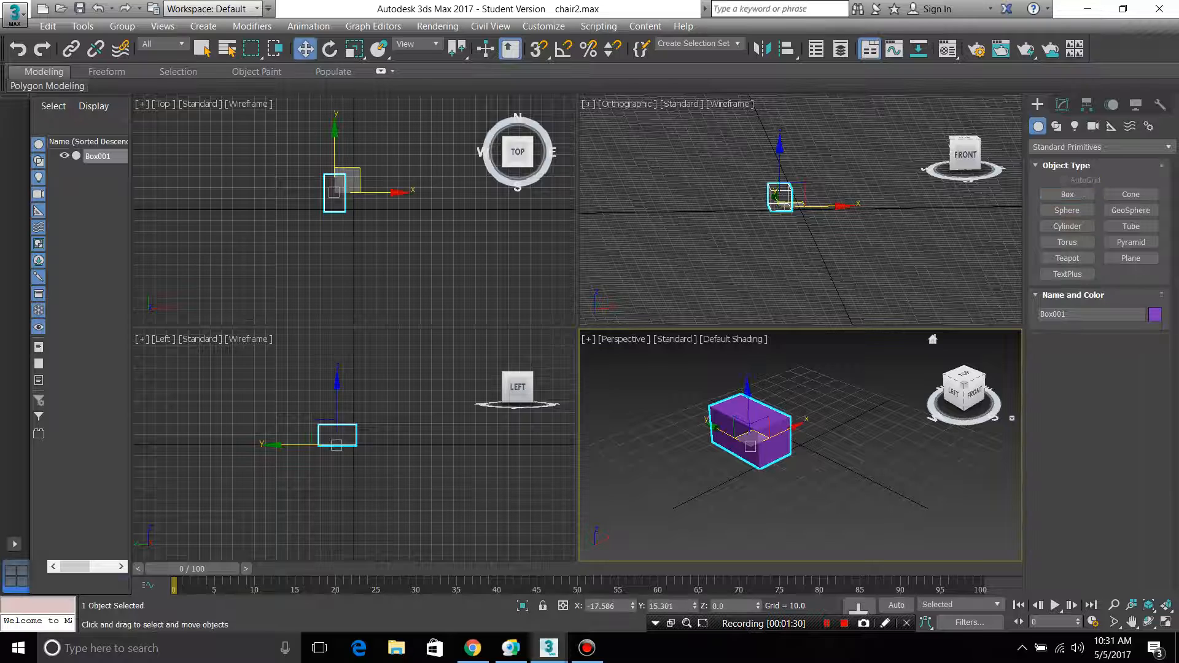
Step: Examine the box by orbiting the former Front viewport, and by maximizing and restoring it and the Top viewport
left_click(963, 152)
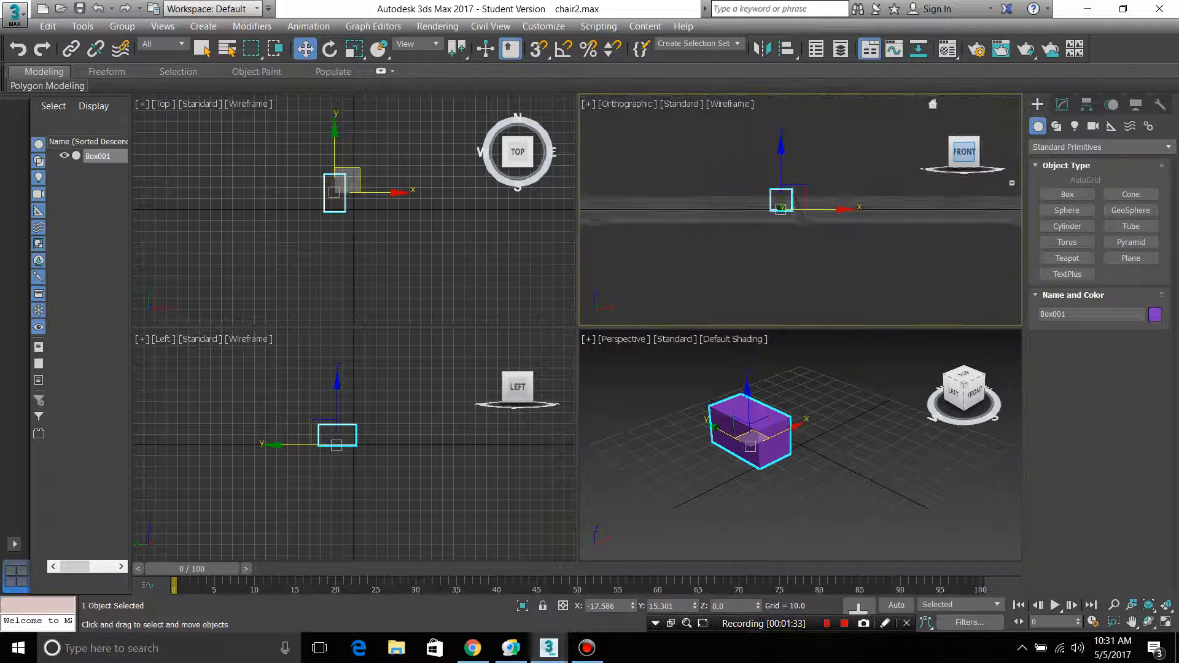
mouse_move(964, 151)
left_mouse_down()
mouse_move(950, 177)
mouse_move(959, 155)
left_mouse_up()
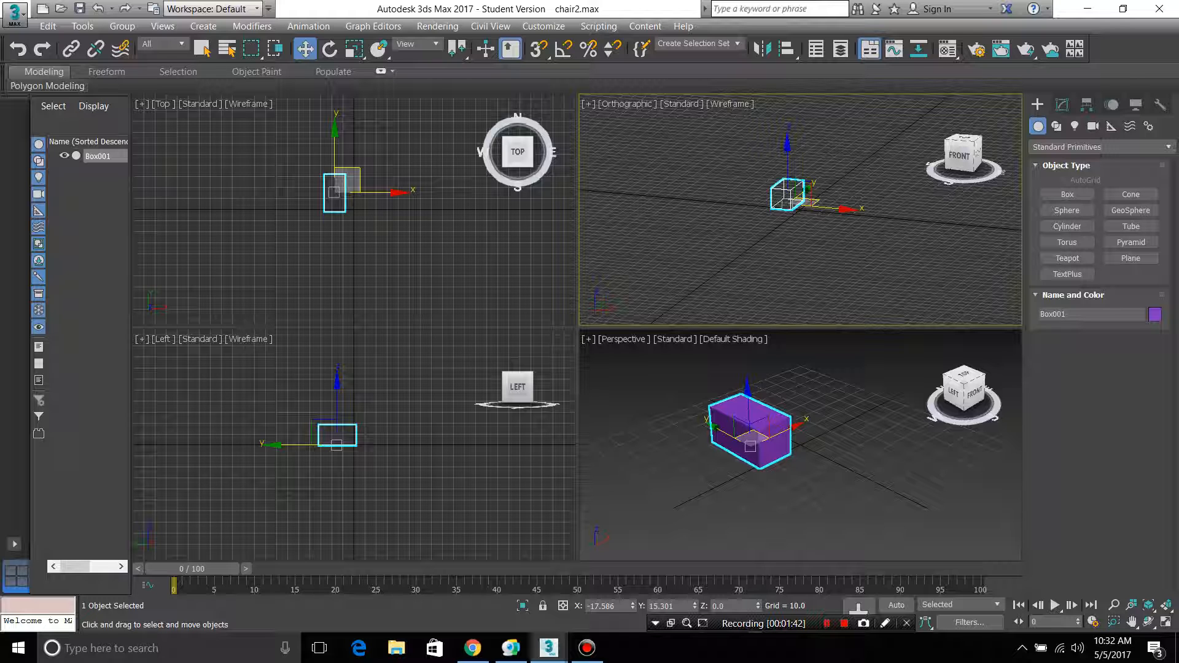
left_click(975, 153)
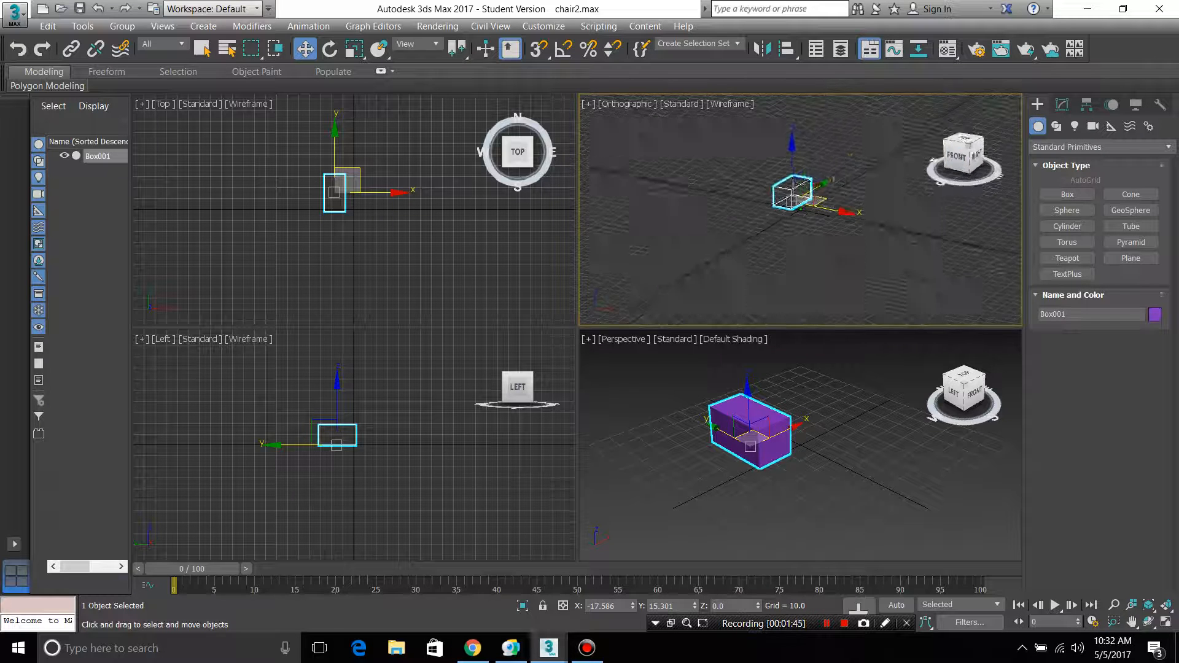
mouse_move(975, 154)
left_mouse_down()
mouse_move(931, 183)
mouse_move(927, 171)
mouse_move(973, 158)
mouse_move(942, 160)
mouse_move(970, 157)
left_mouse_up()
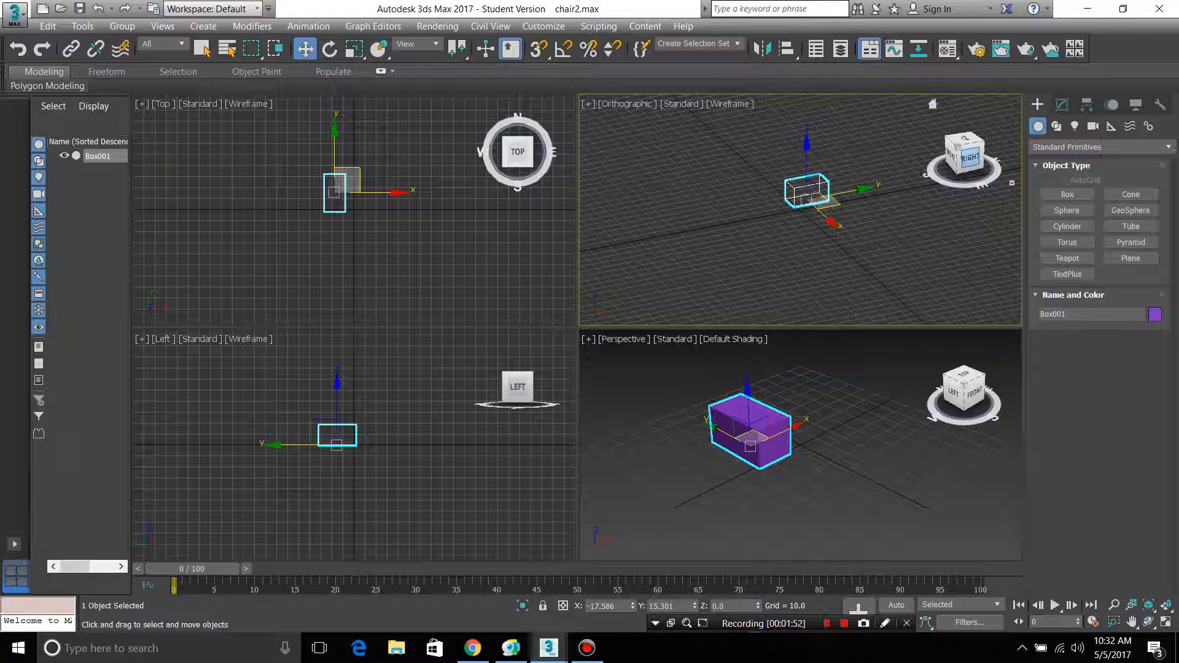
key("alt+w")
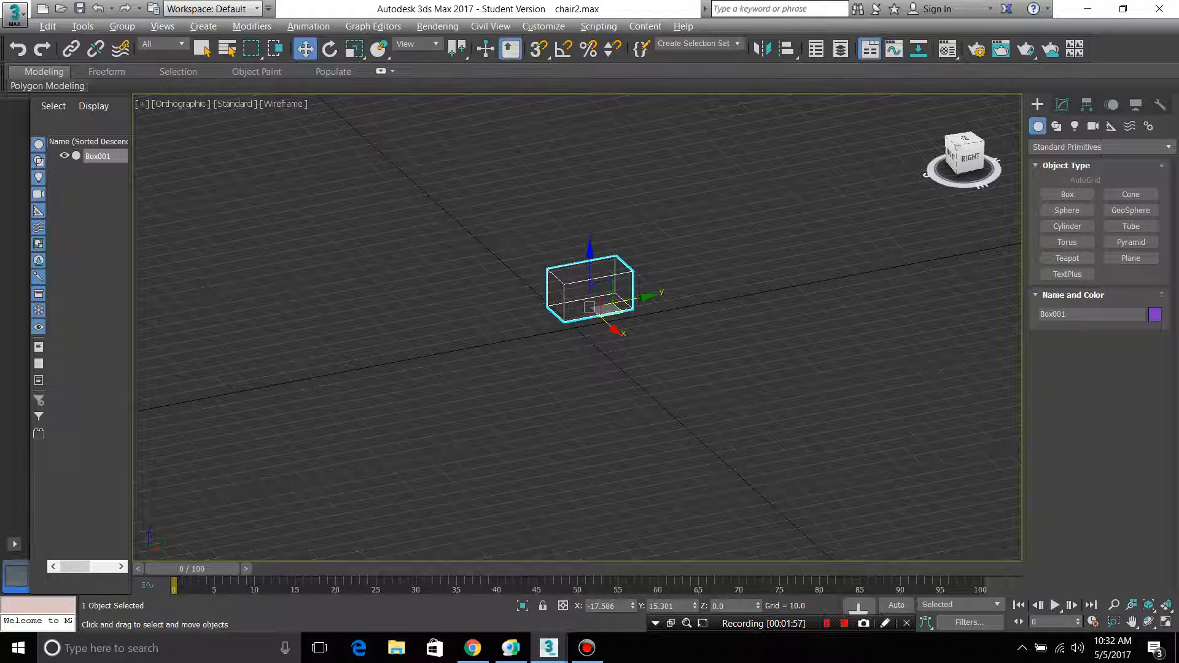
key("alt+w")
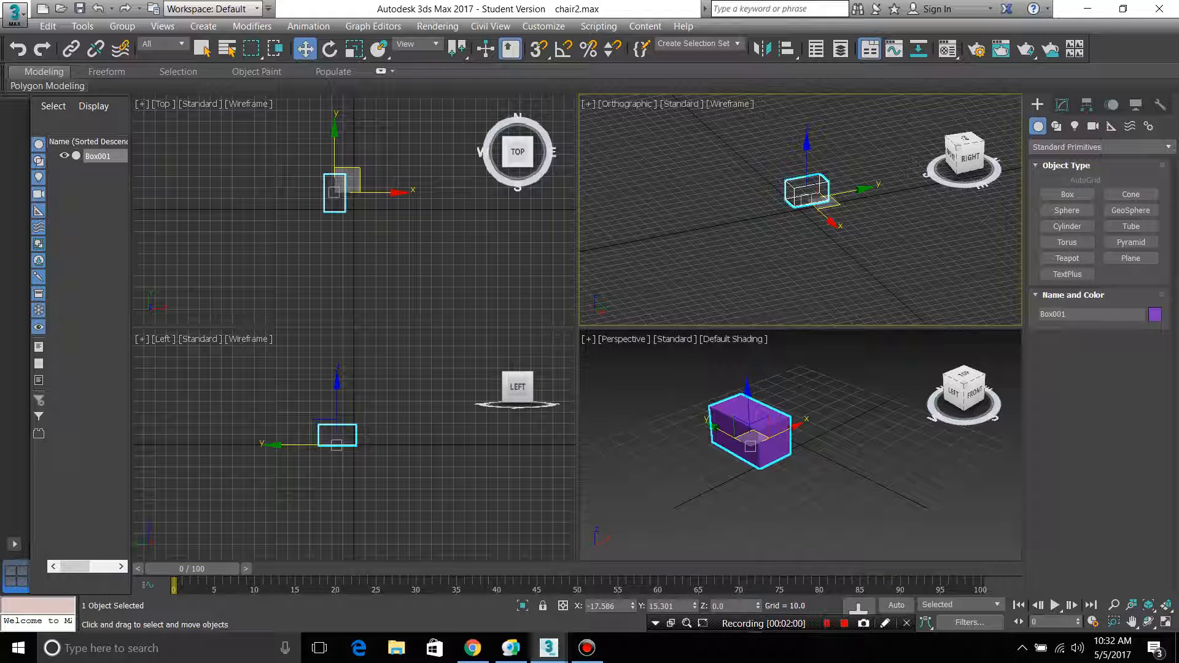
left_click(429, 213)
key("alt+w")
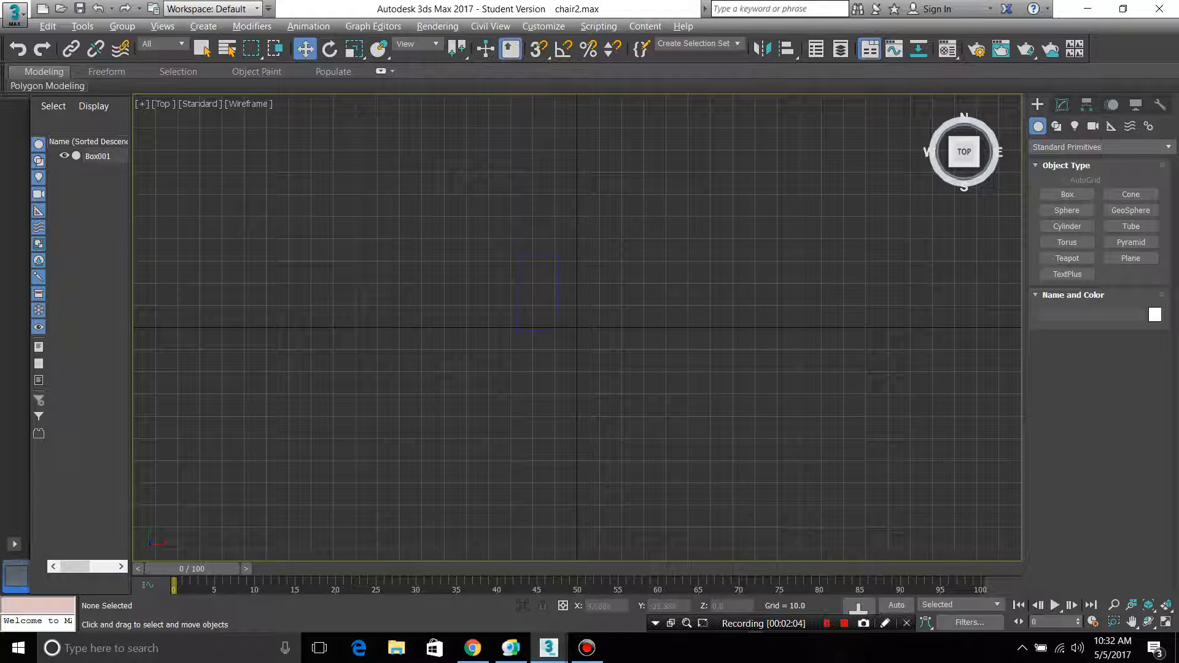
key("alt+w")
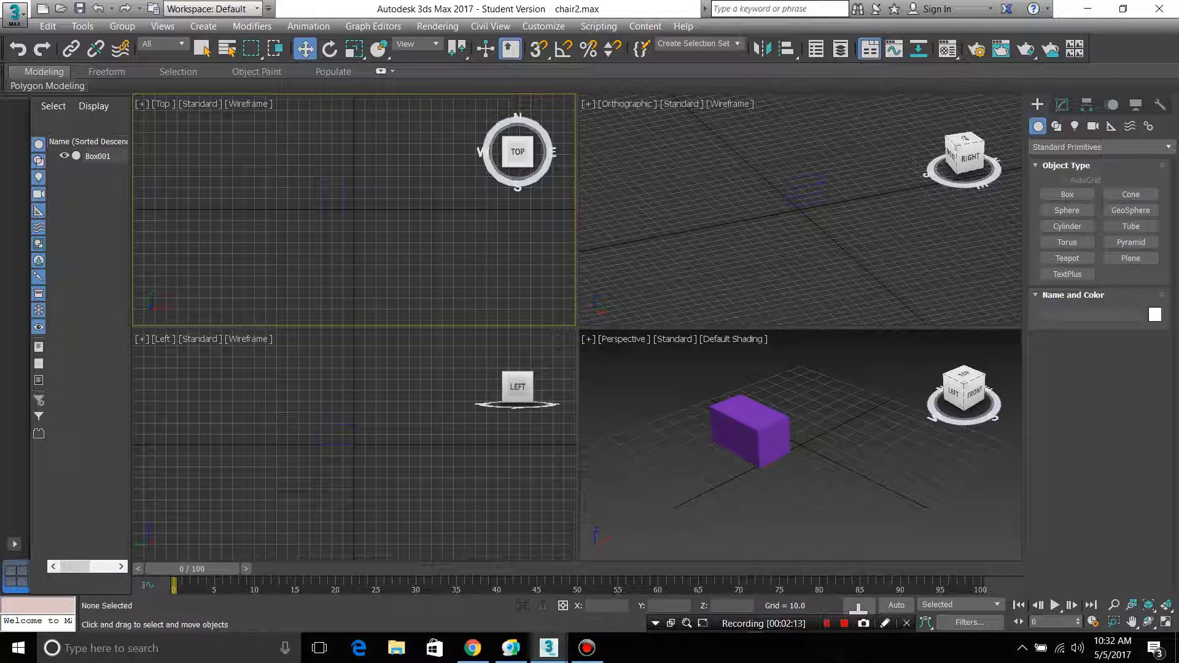
Step: Create a cylinder with a radius of about 16.5 and a height of about 56.5 beside the box in the maximized Perspective viewport
left_click(798, 491)
key("alt+w")
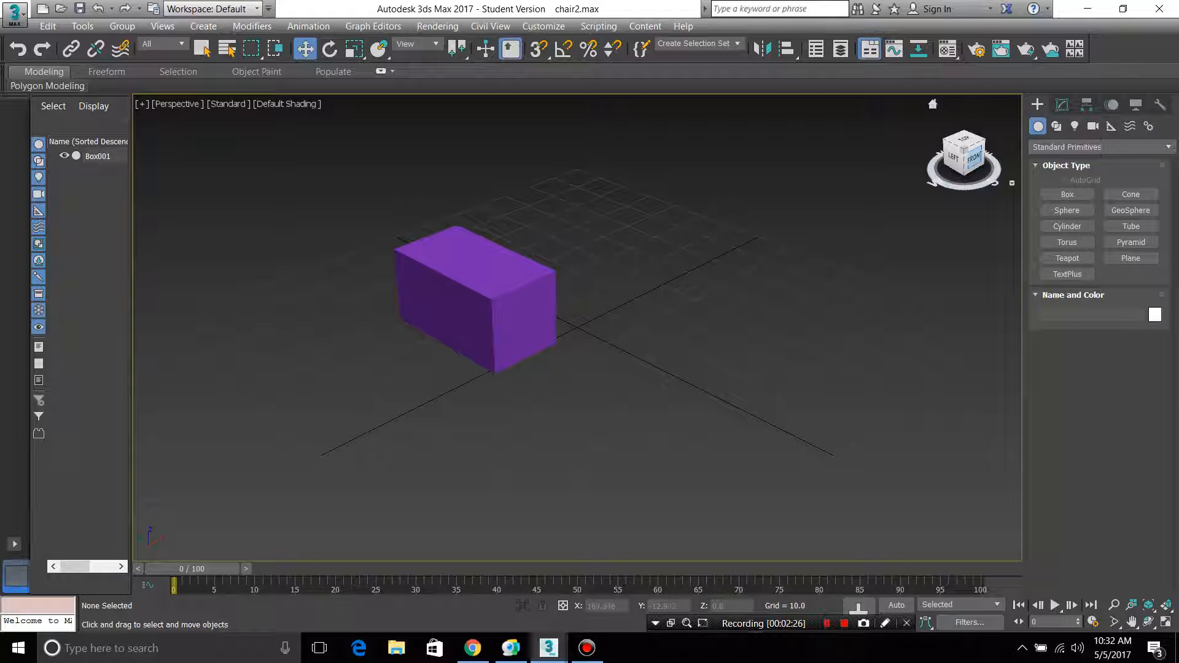
left_click_drag(974, 159, 915, 157)
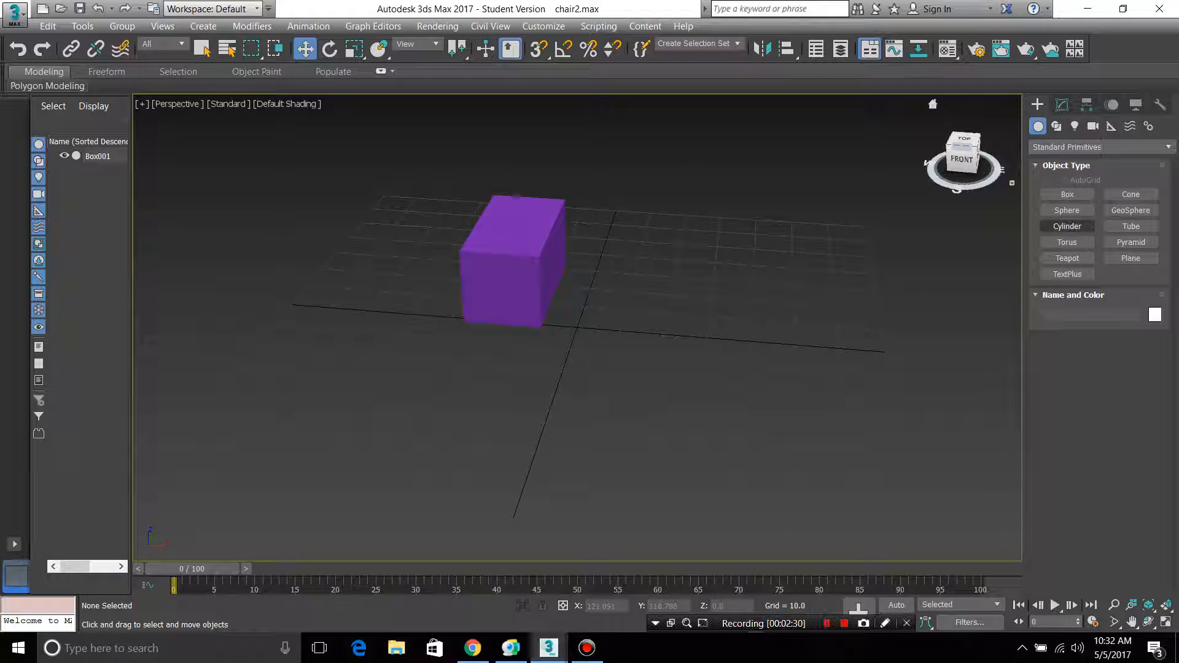
left_click(1067, 226)
mouse_move(619, 376)
left_mouse_down()
mouse_move(723, 379)
mouse_move(696, 382)
left_mouse_up()
left_click(695, 382)
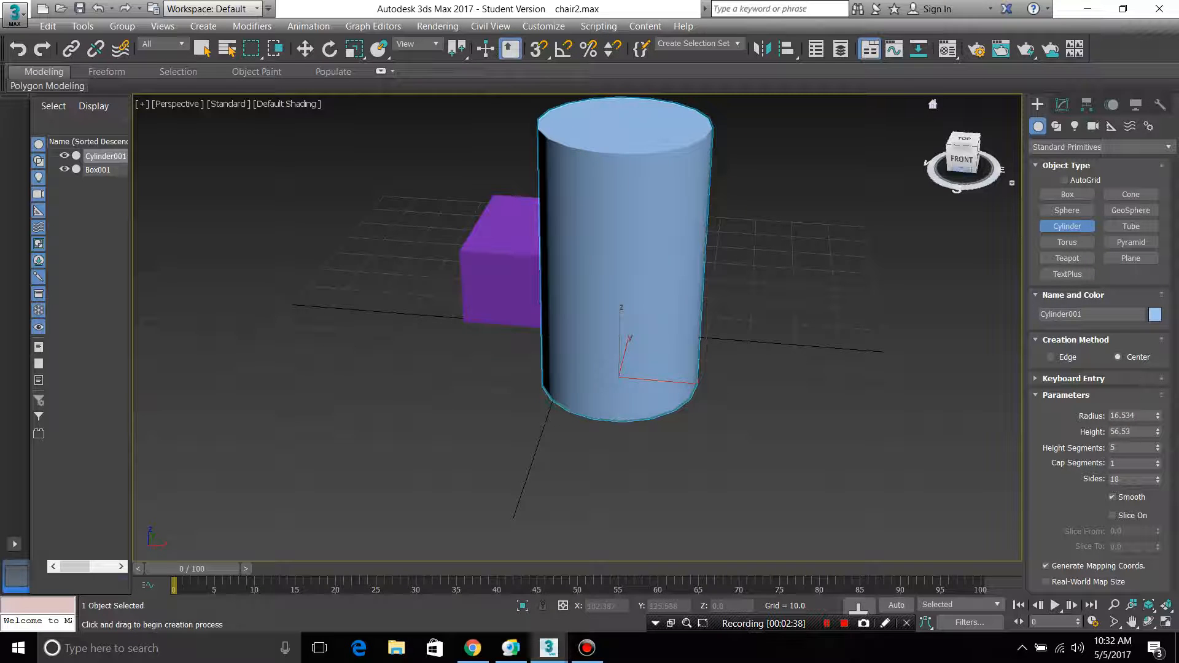
Step: Display edged faces in the maximized Perspective viewport, with the Move tool active on the cylinder
mouse_move(962, 158)
left_mouse_down()
mouse_move(1019, 153)
mouse_move(1052, 166)
mouse_move(976, 164)
left_mouse_up()
key("alt+w")
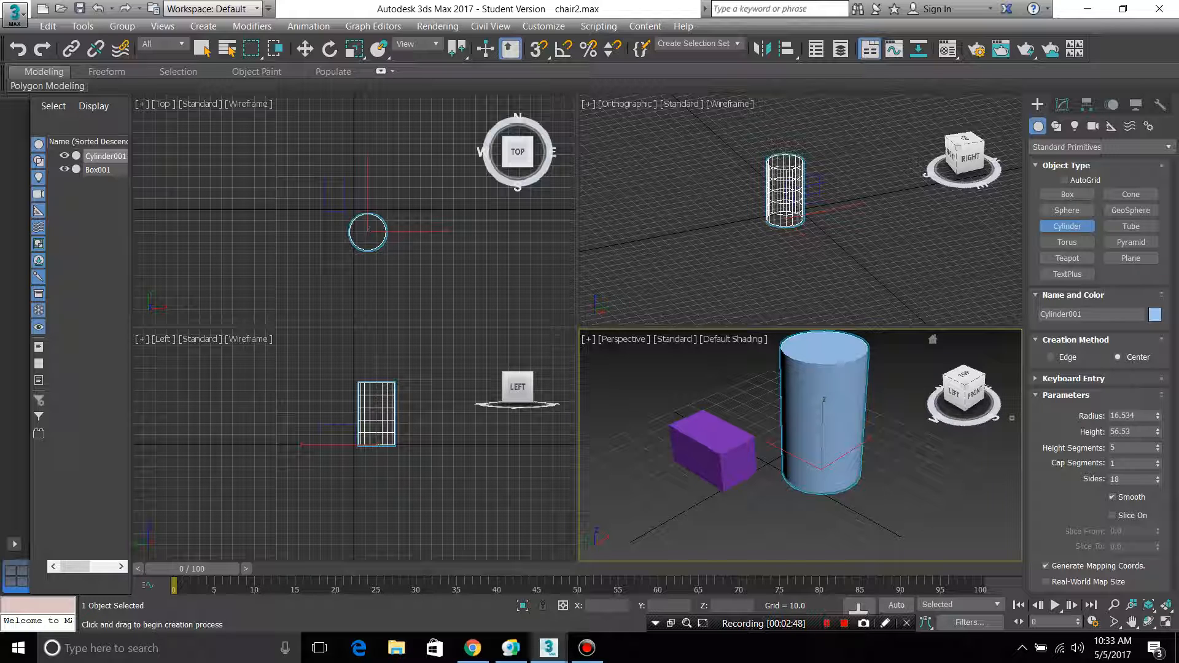
key("alt+w")
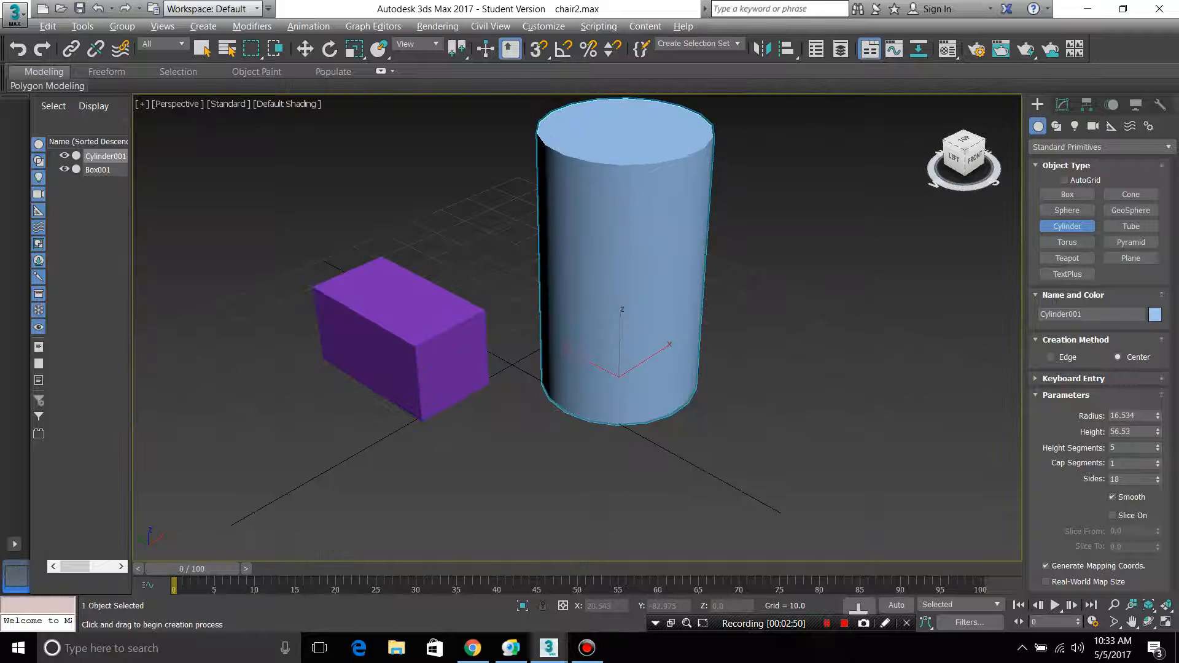
key("w")
key("F4")
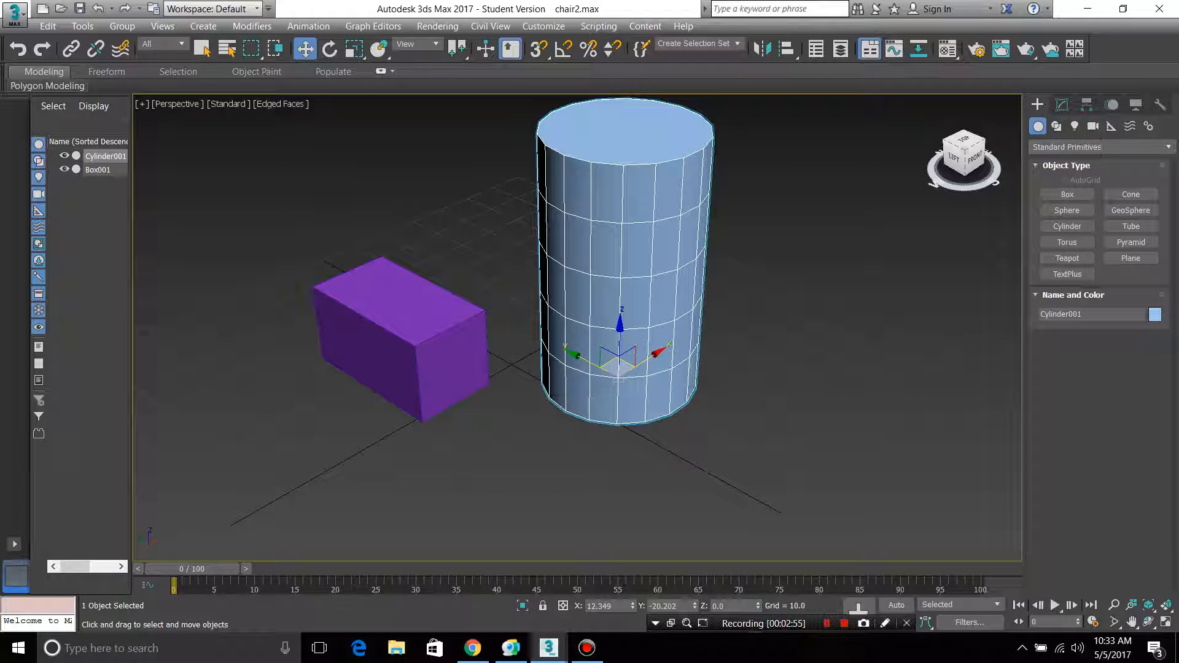
middle_click_drag(620, 327, 538, 328, "alt")
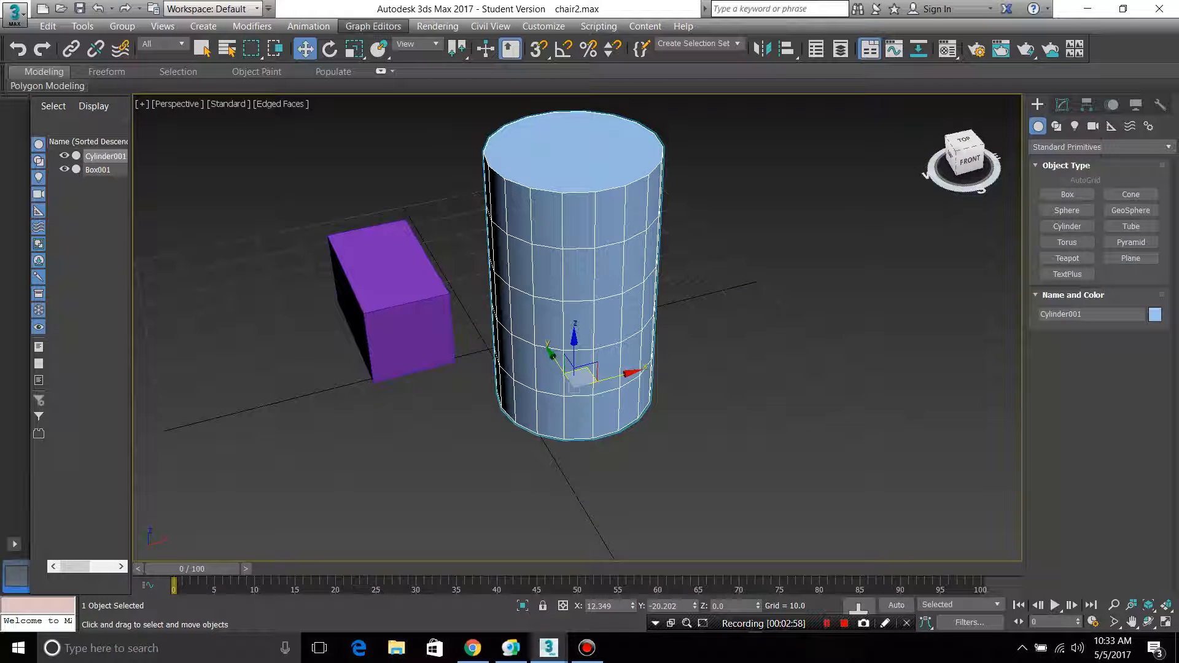
Step: Convert the cylinder to an Editable Poly
right_click(610, 262)
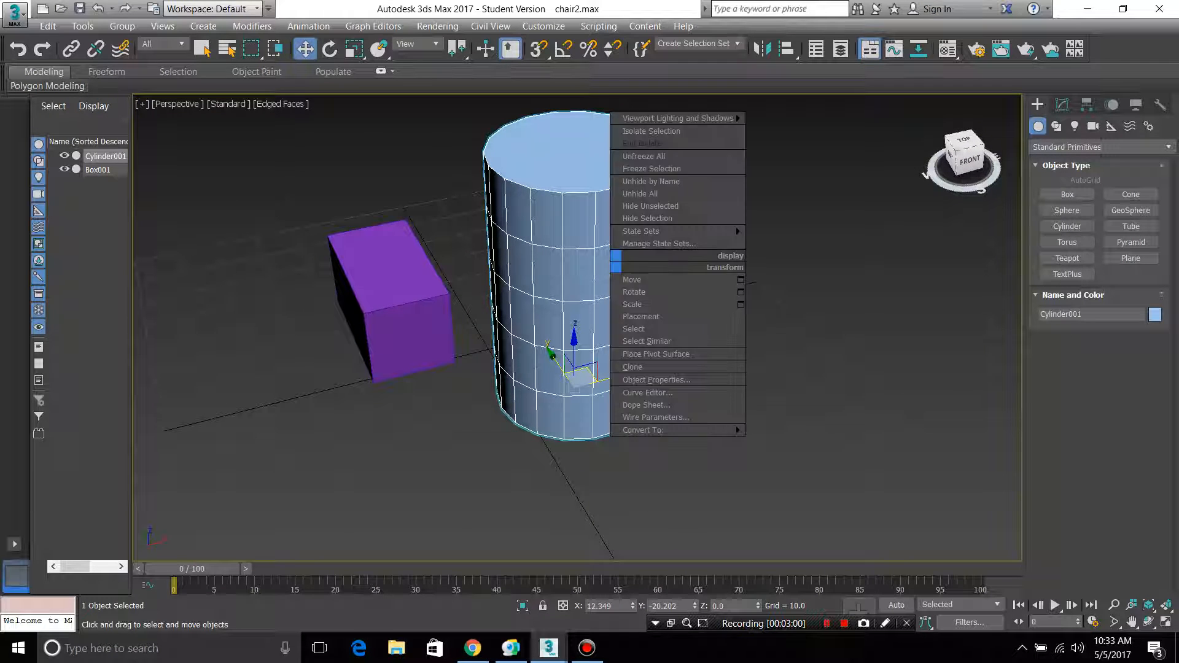
mouse_move(675, 429)
left_click(798, 442)
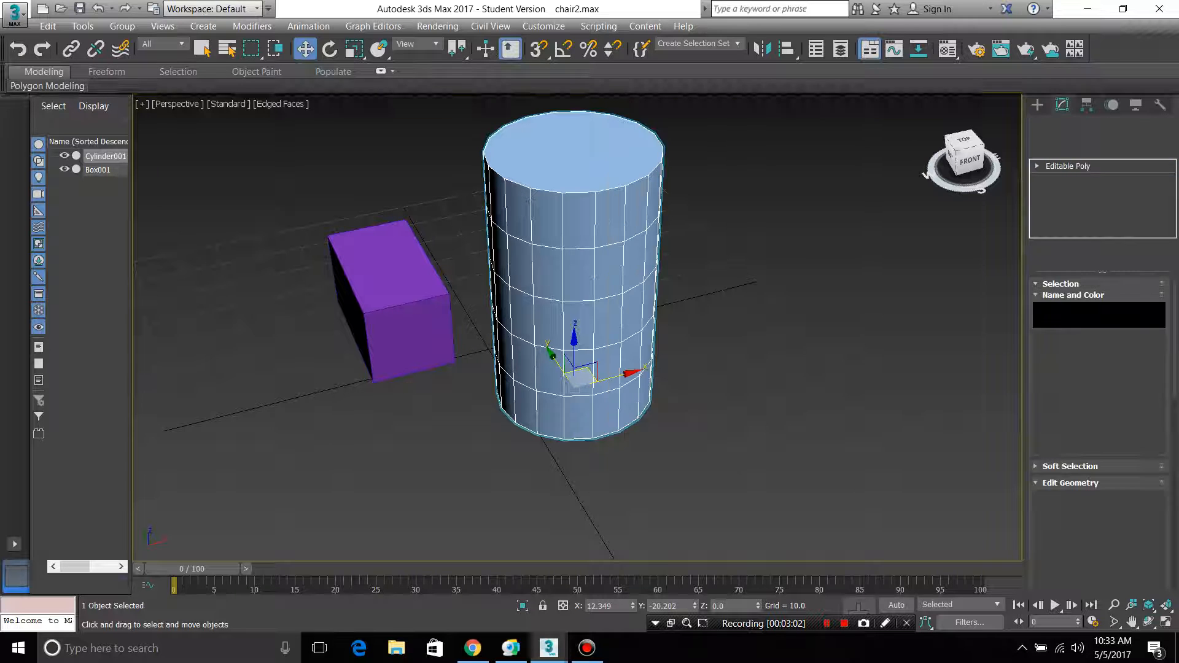
Step: Look through the Editable Poly settings and move the cylinder along the X axis to about X 19.6
scroll(1096, 446, "down", 5)
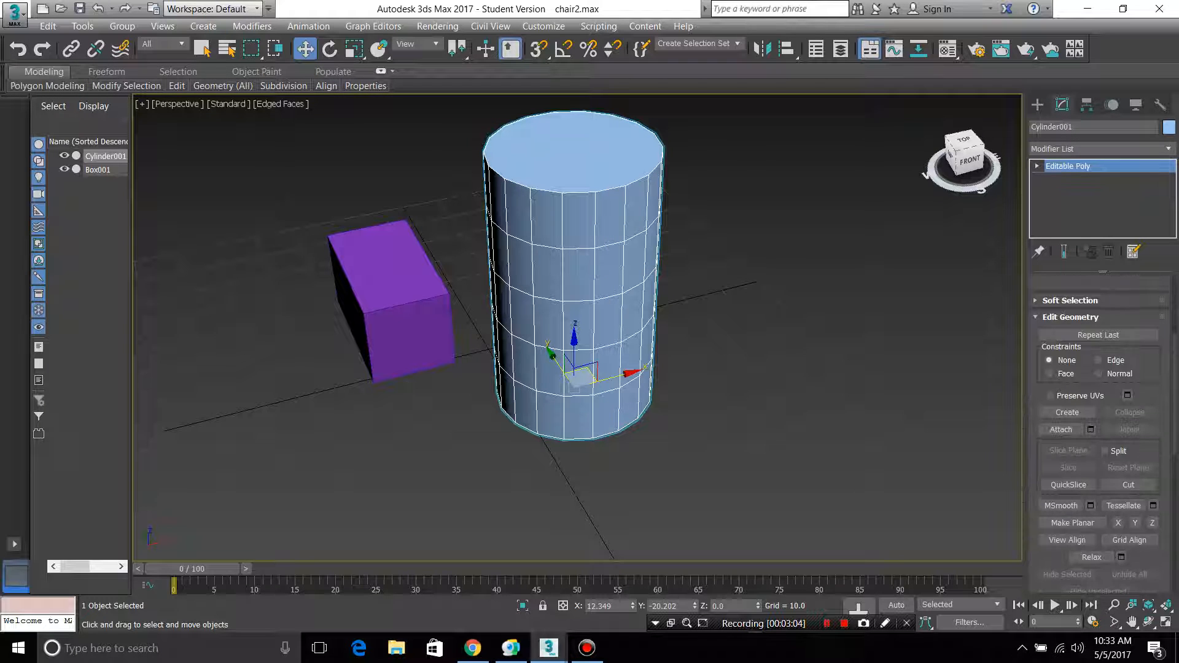
scroll(1097, 446, "down", 4)
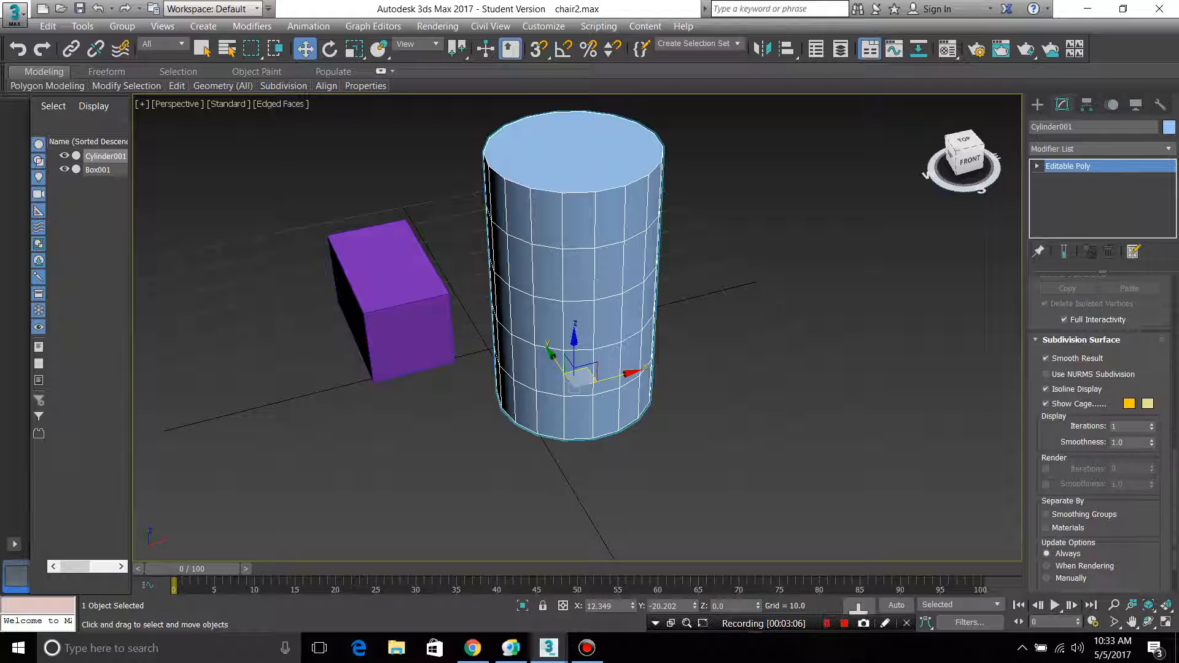
scroll(1102, 433, "up", 8)
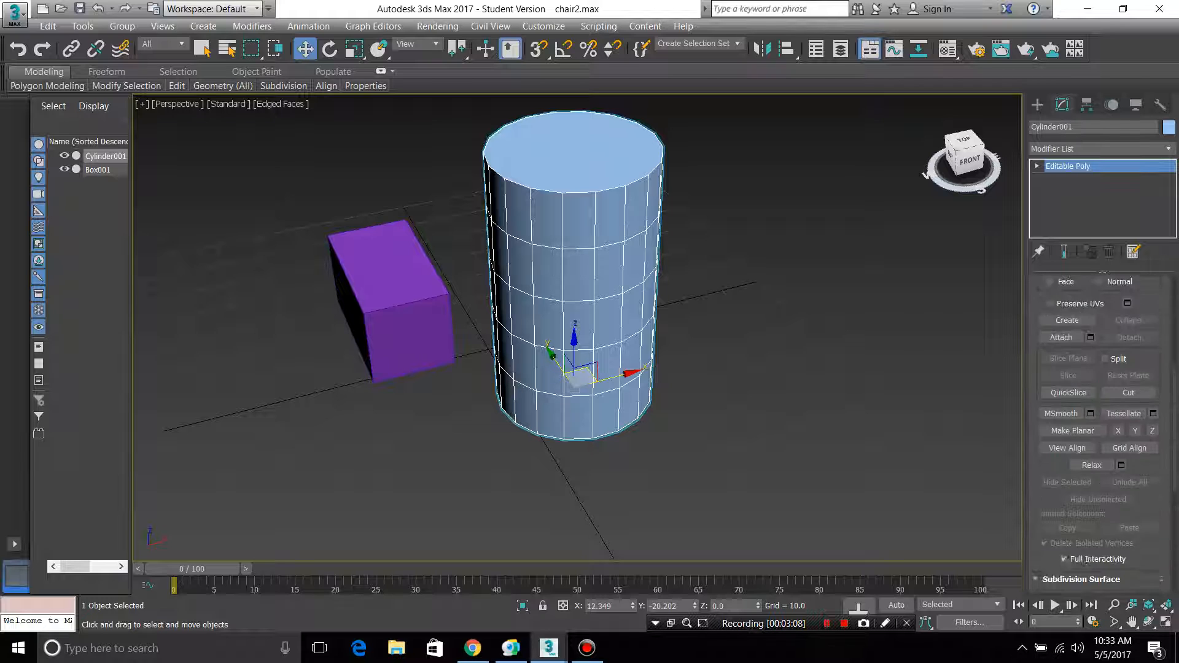
scroll(1102, 434, "up", 4)
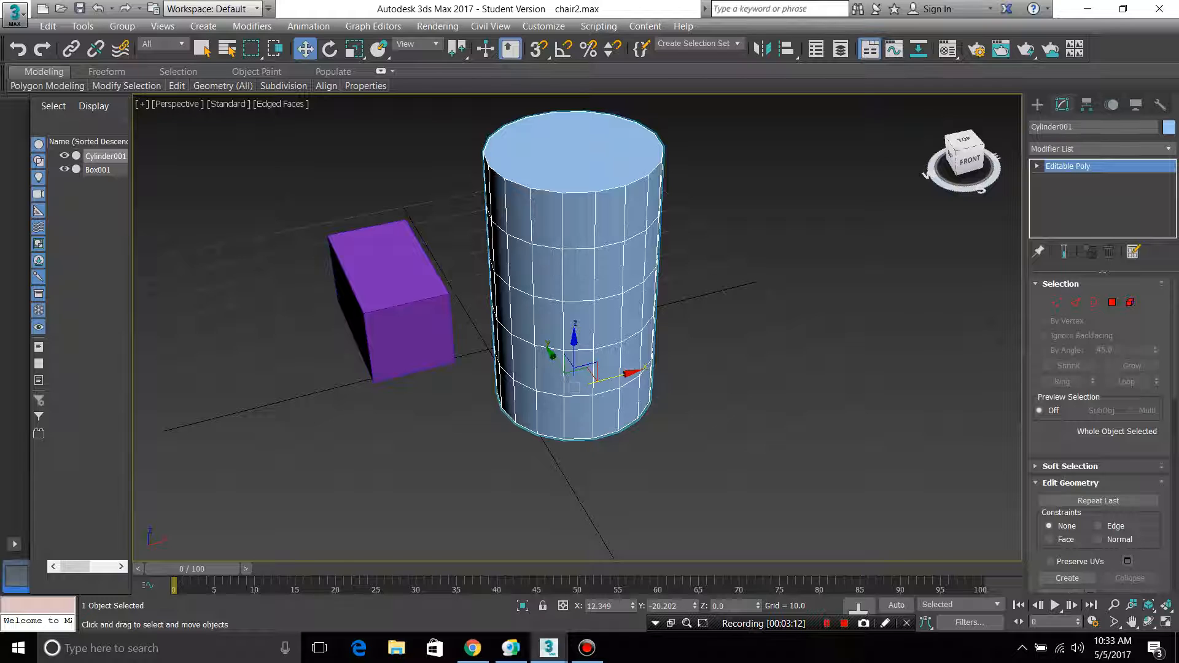
left_click_drag(620, 373, 652, 363)
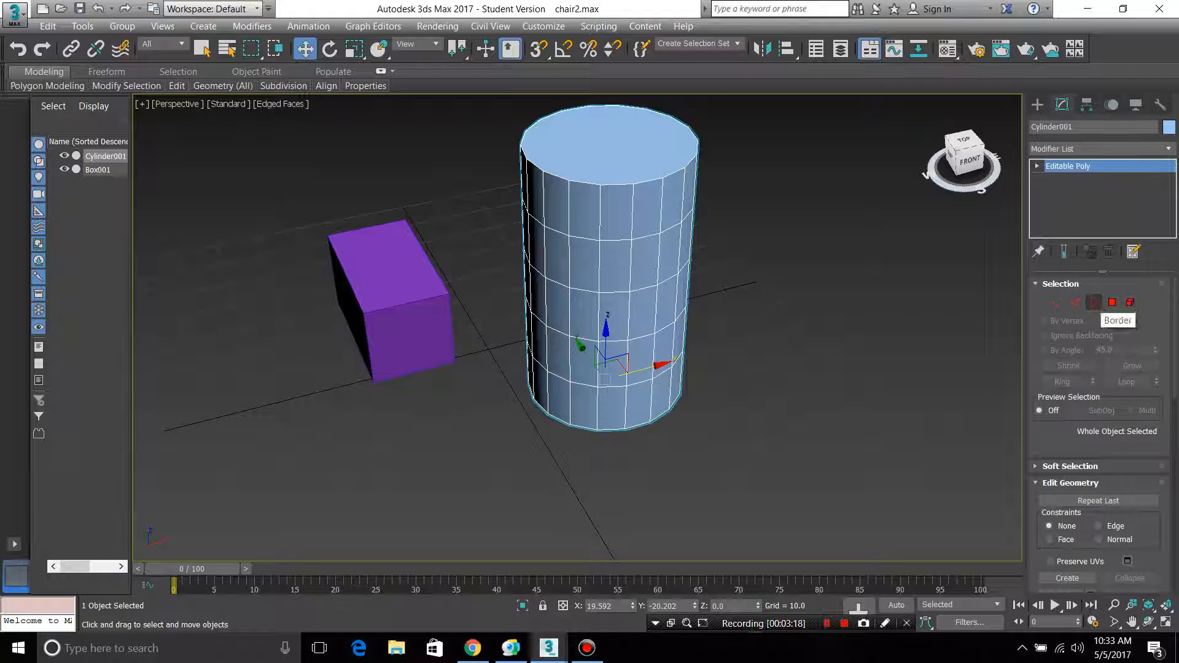
Step: Pull a single vertex on the front of the cylinder's top rim outward as a spike, and clear the vertex selection
left_click(1057, 302)
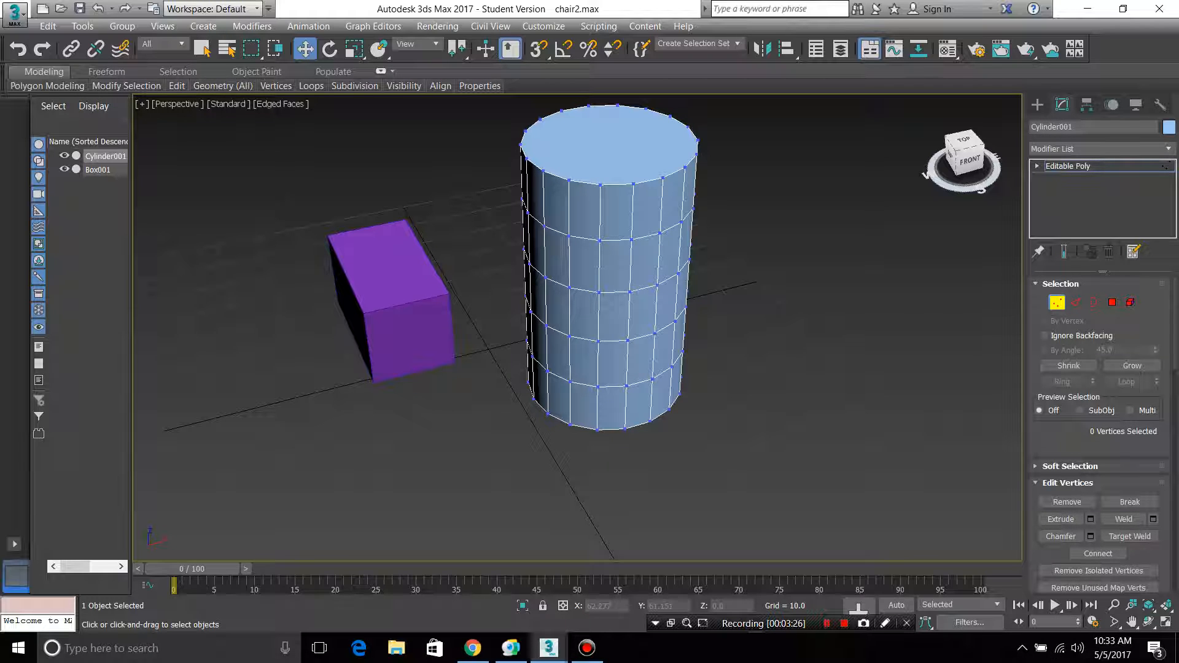
left_click(600, 185)
left_click_drag(601, 138, 601, 111)
left_click_drag(581, 131, 641, 199)
key("ctrl+d")
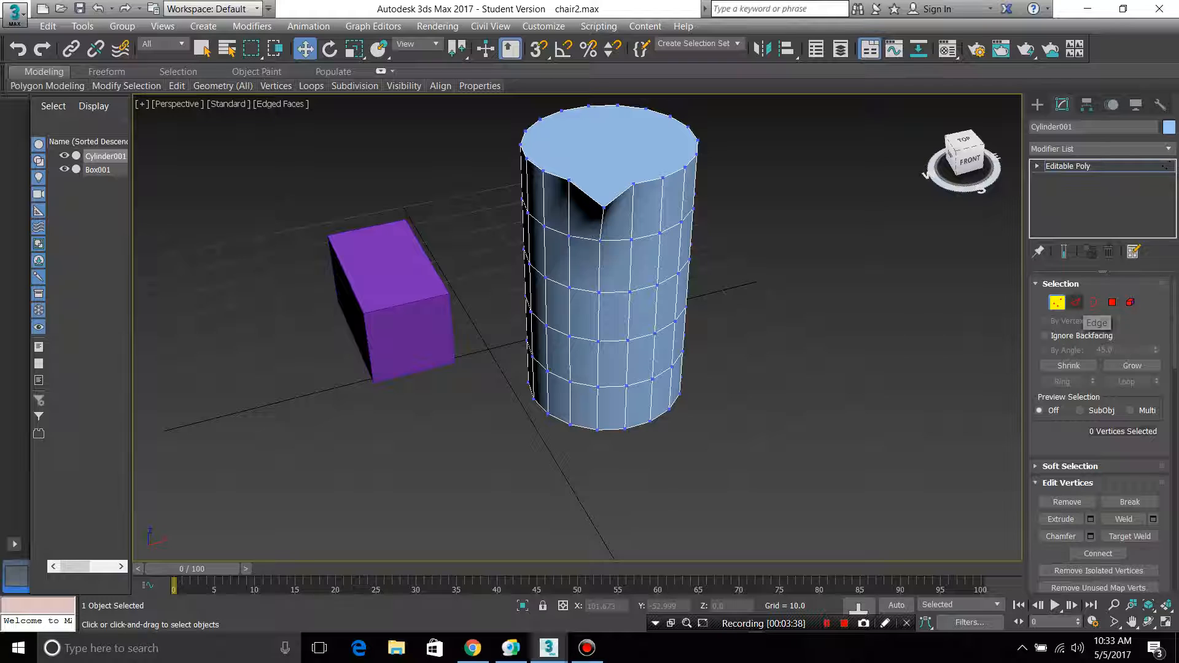
Step: At Edge level, pull a horizontal edge below the cylinder's top rim, beside the spike, outward along Y to about -40.2
left_click(1075, 302)
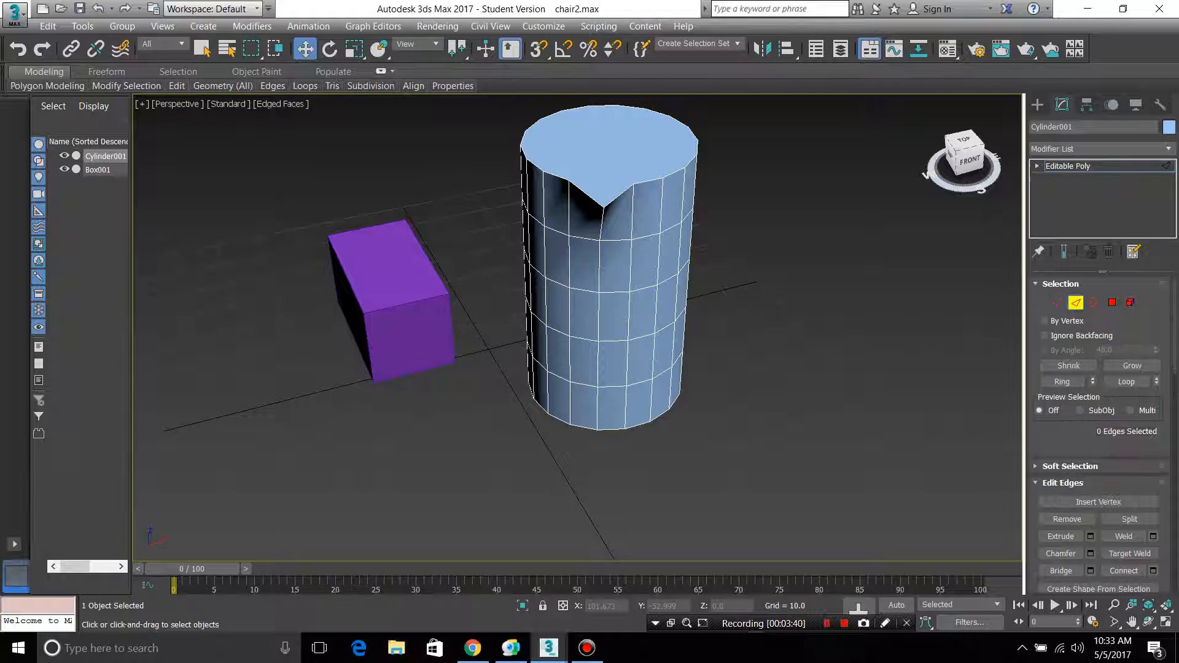
left_click(646, 236)
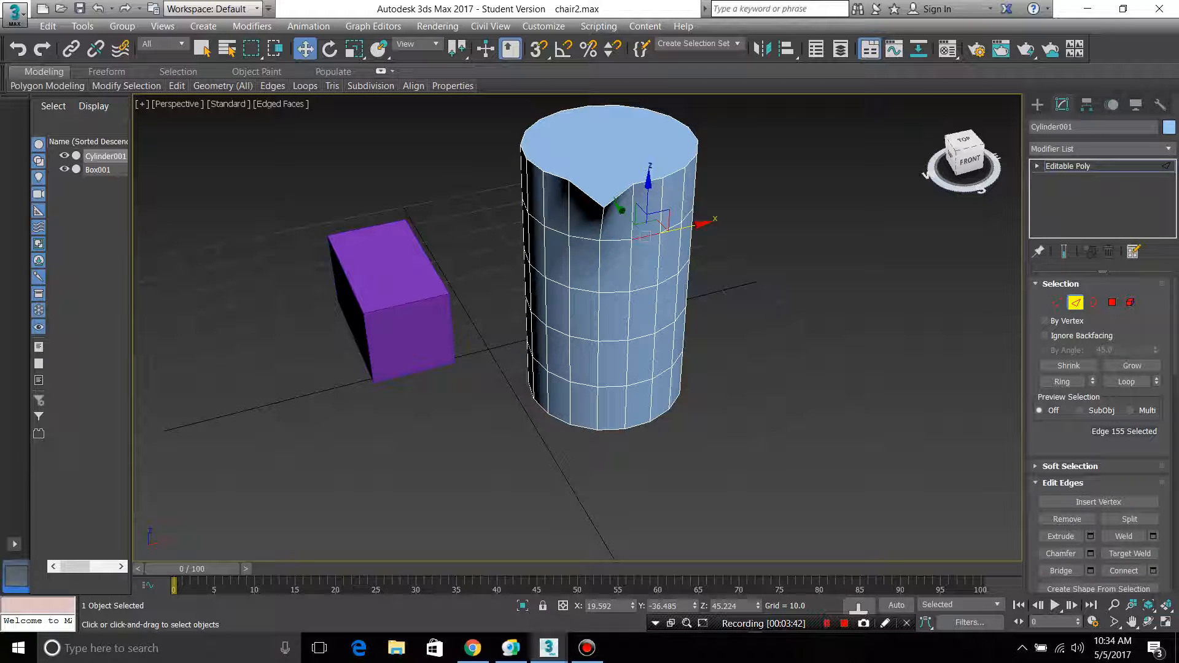
left_click_drag(622, 210, 629, 218)
middle_click_drag(614, 271, 574, 278, "alt")
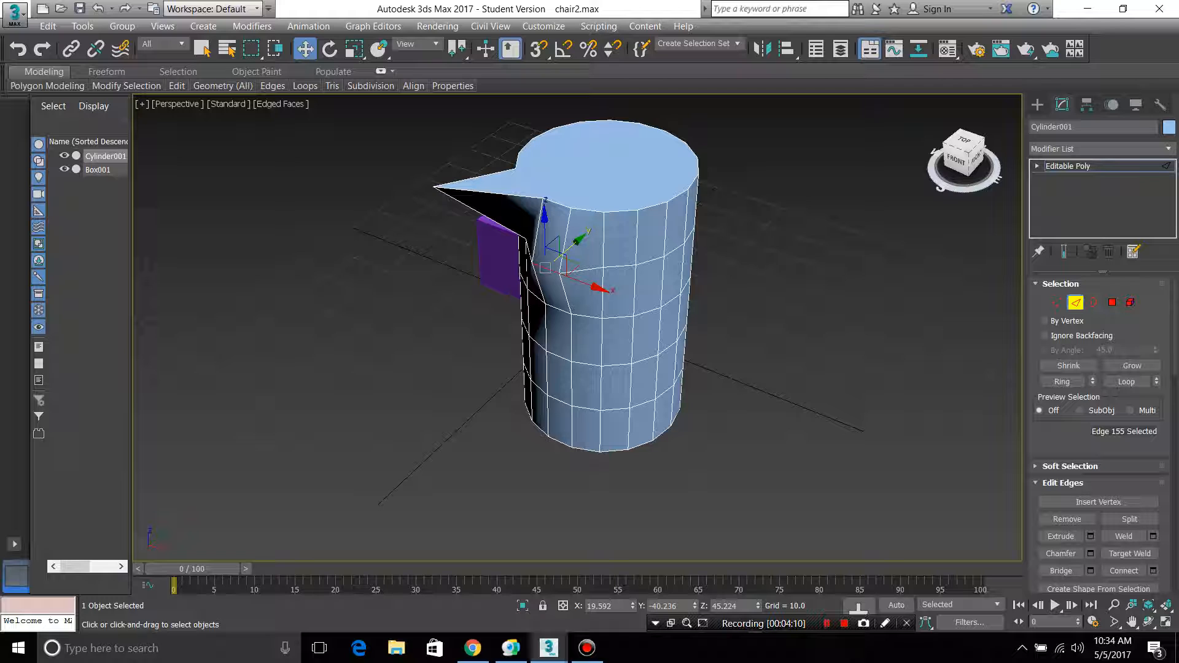
Step: Move the selected edge back along Y to about -37.1, and clear the edge selection at Border level
left_click_drag(566, 251, 572, 245)
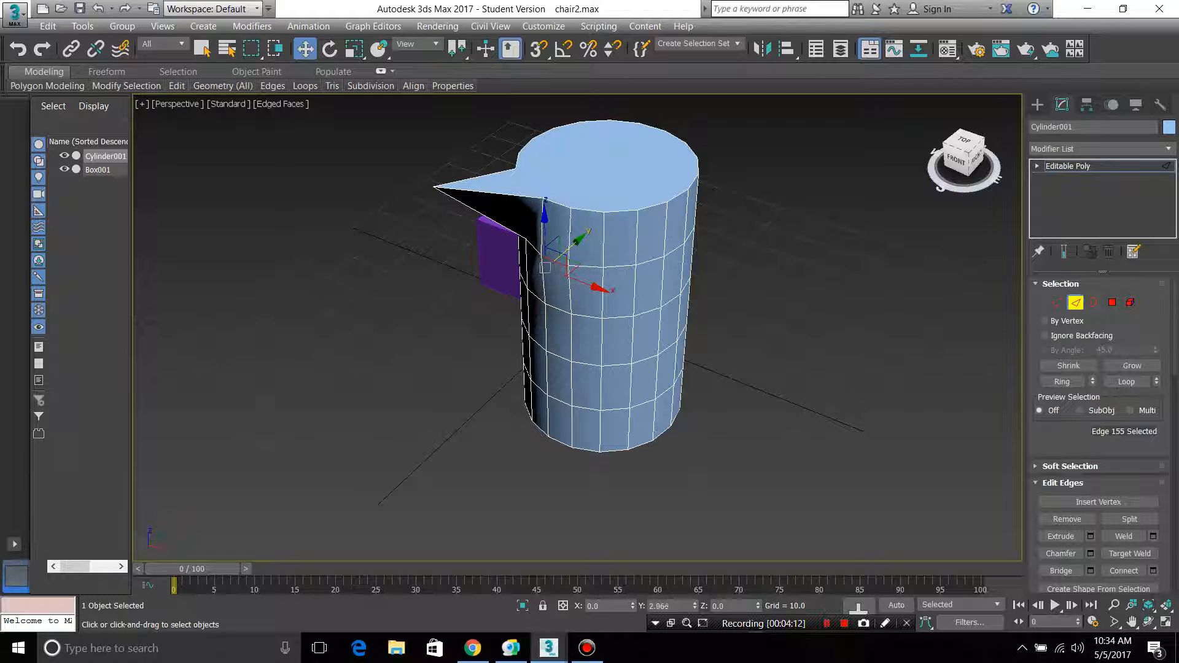
middle_click_drag(574, 278, 573, 278, "alt")
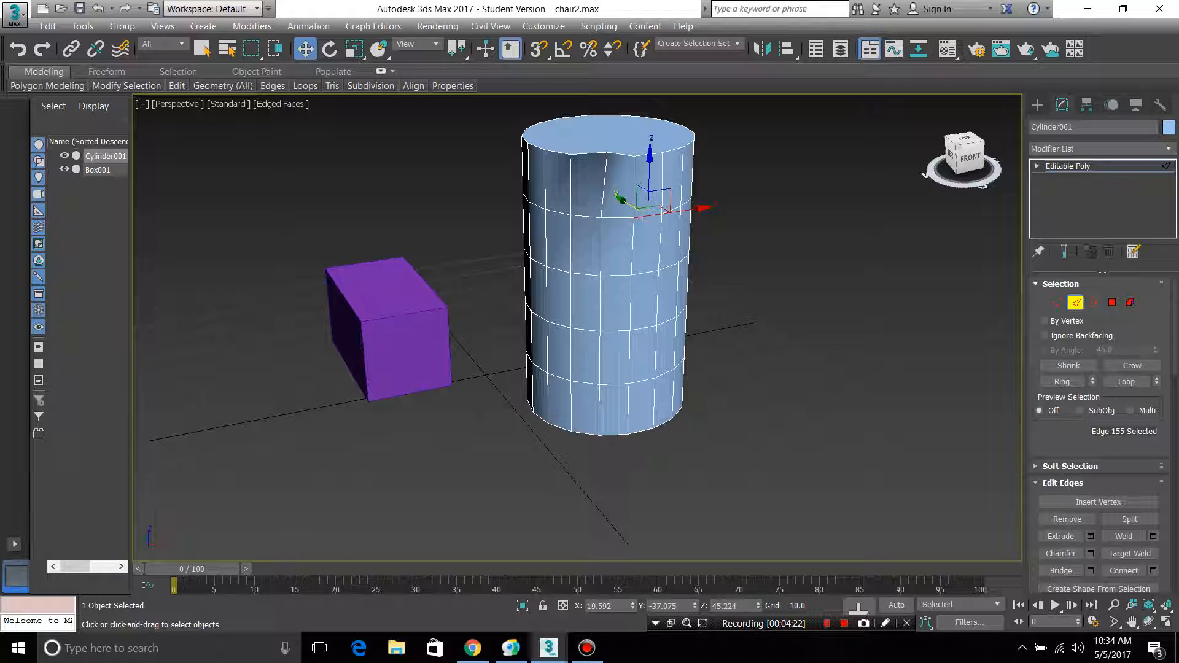
left_click(1093, 302)
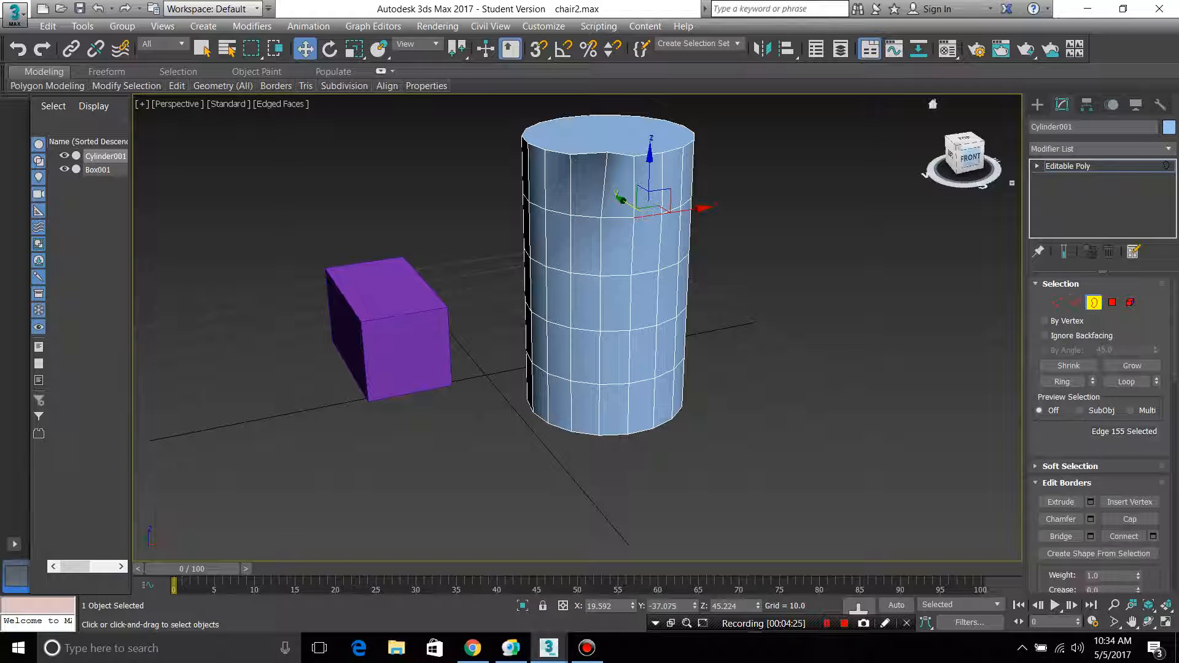
mouse_move(970, 157)
left_mouse_down()
mouse_move(961, 180)
mouse_move(965, 161)
left_mouse_up()
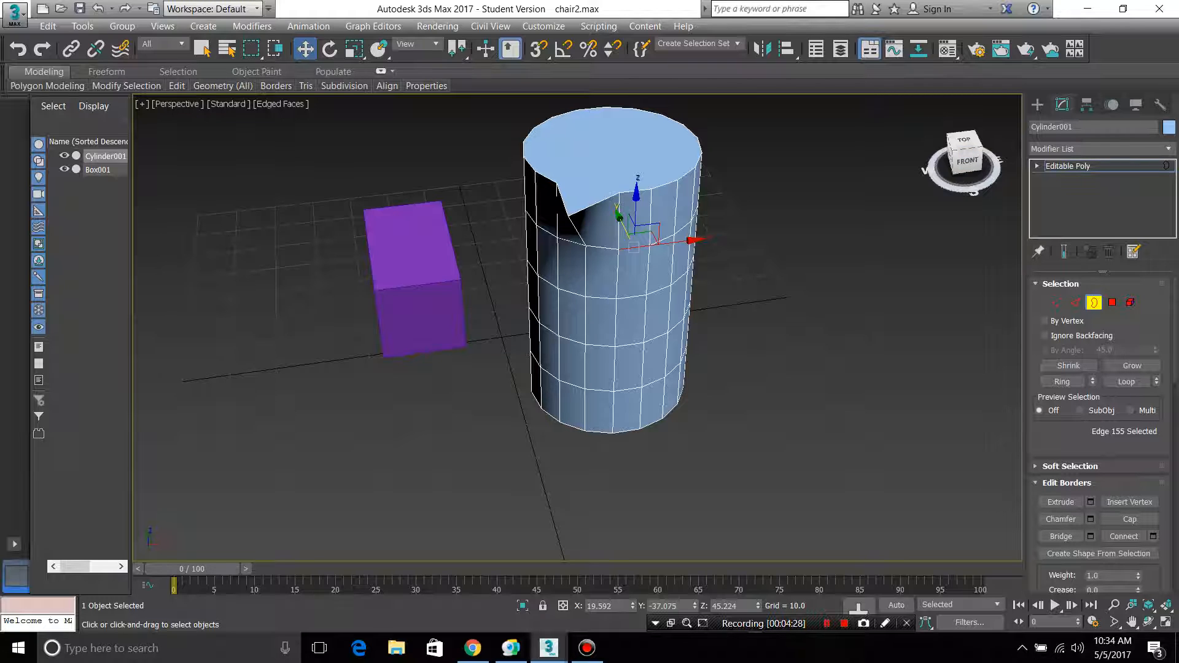
left_click(787, 267)
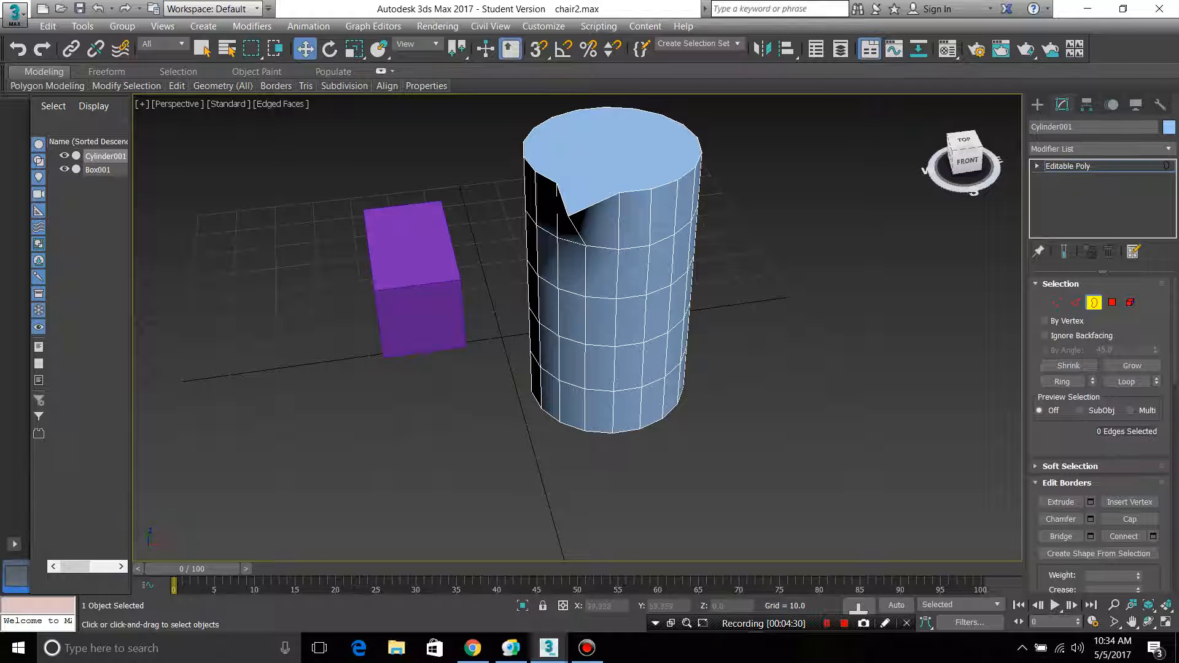
Step: Convert the cylinder to an Editable Poly again and return to Border level
right_click(639, 205)
mouse_move(676, 370)
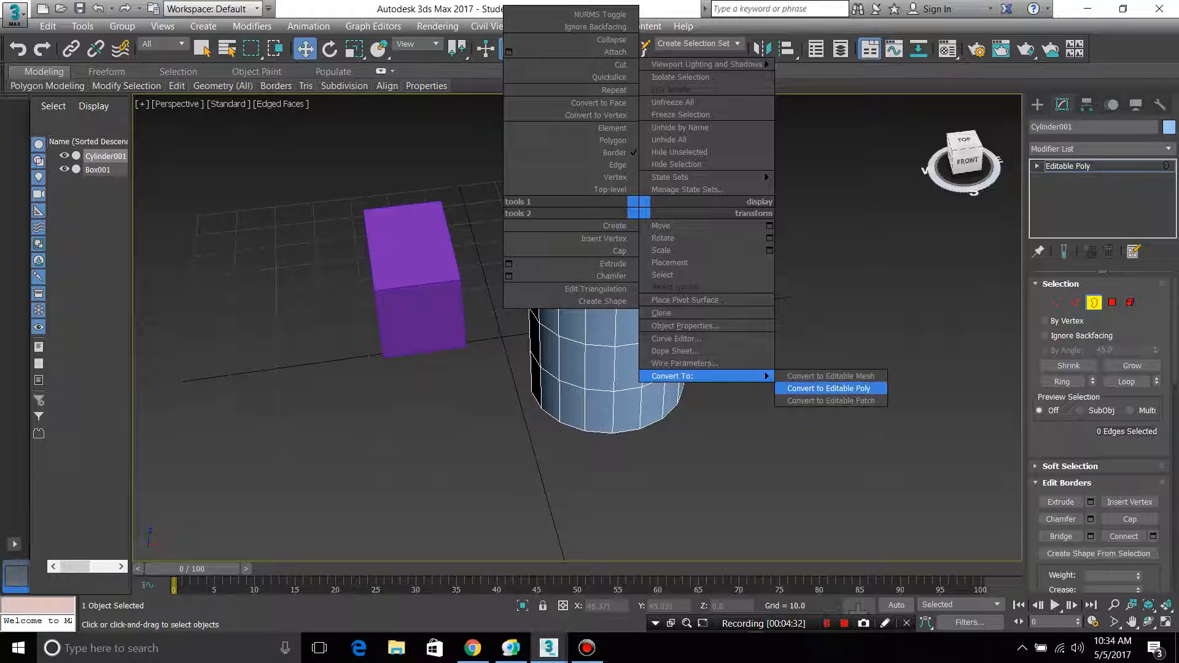
left_click(804, 388)
left_click(1093, 302)
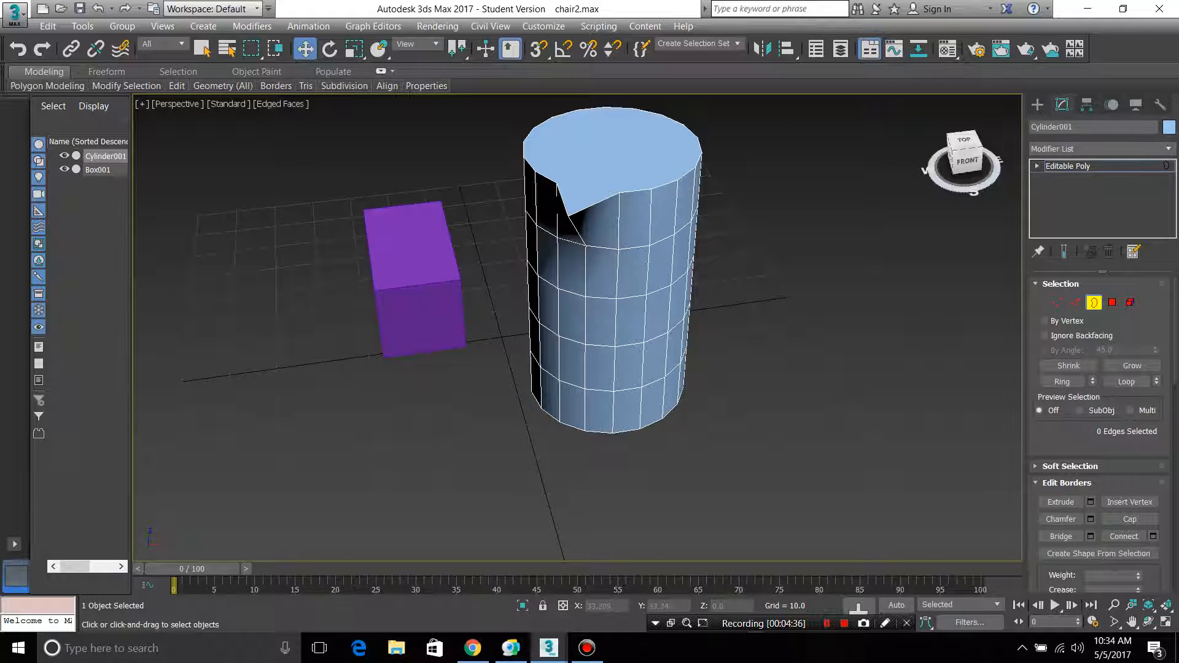
scroll(634, 255, "up", 3)
scroll(723, 277, "down", 3)
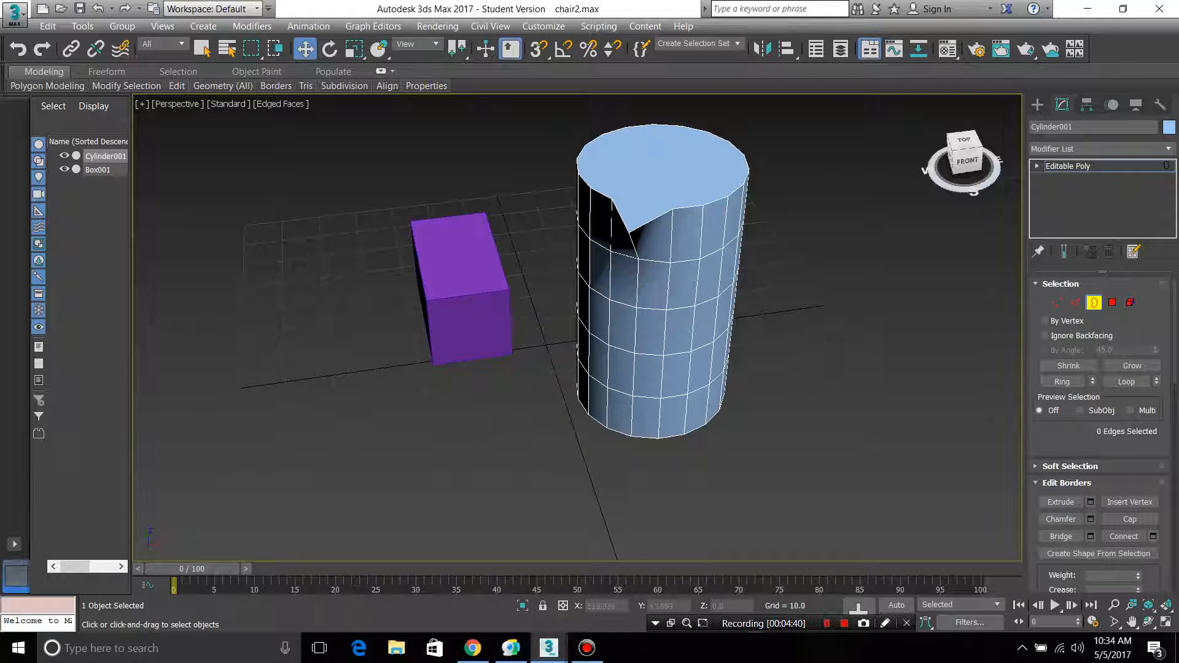
Step: At Polygon level, select single polygons one after another in the upper two rows of the cylinder's front
key("4")
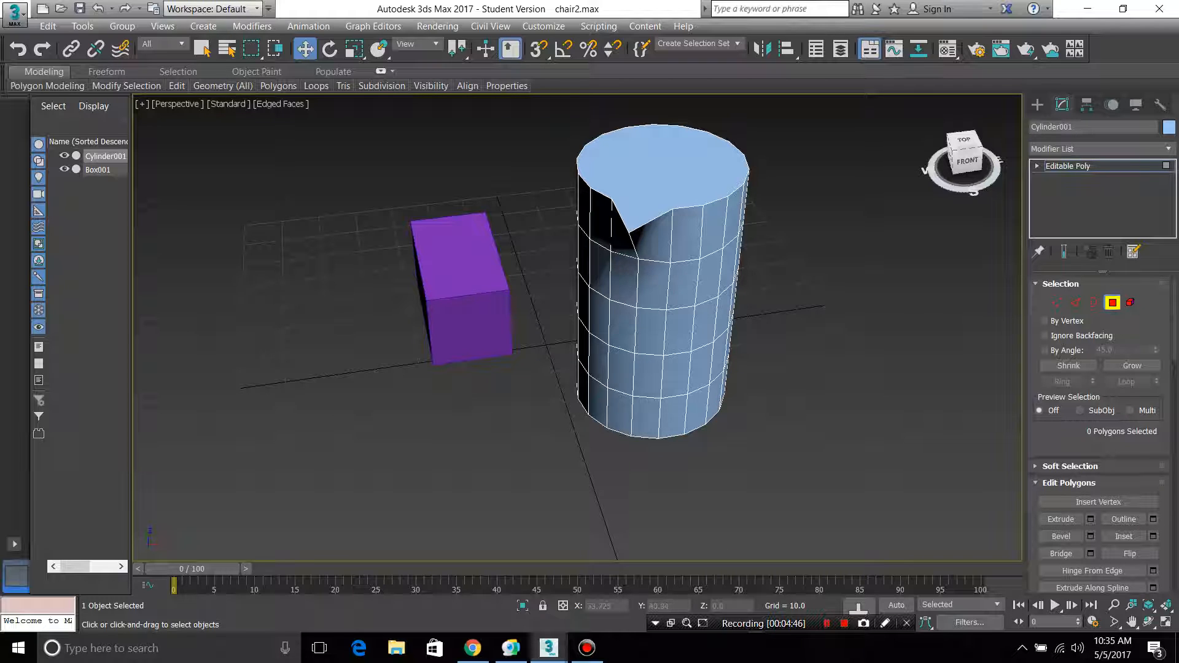
left_click(717, 228)
left_click(681, 285)
left_click(653, 286)
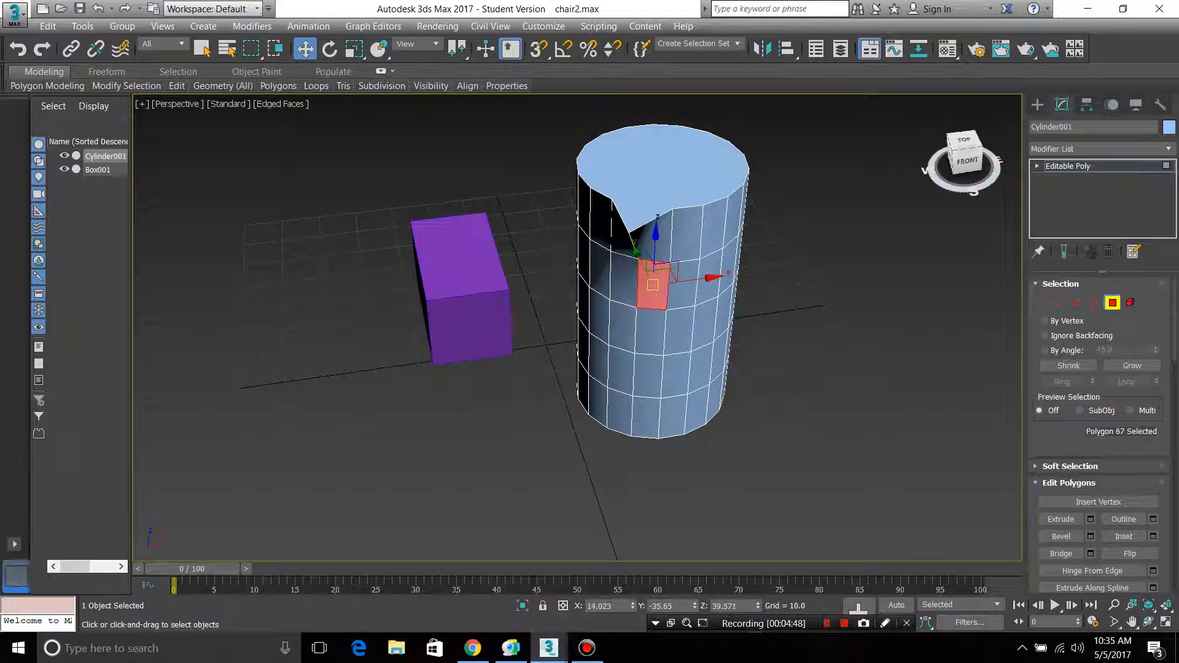
Step: Select five adjacent polygons in the cylinder's second row from the top, plus one polygon below them in the middle row
left_click(623, 279)
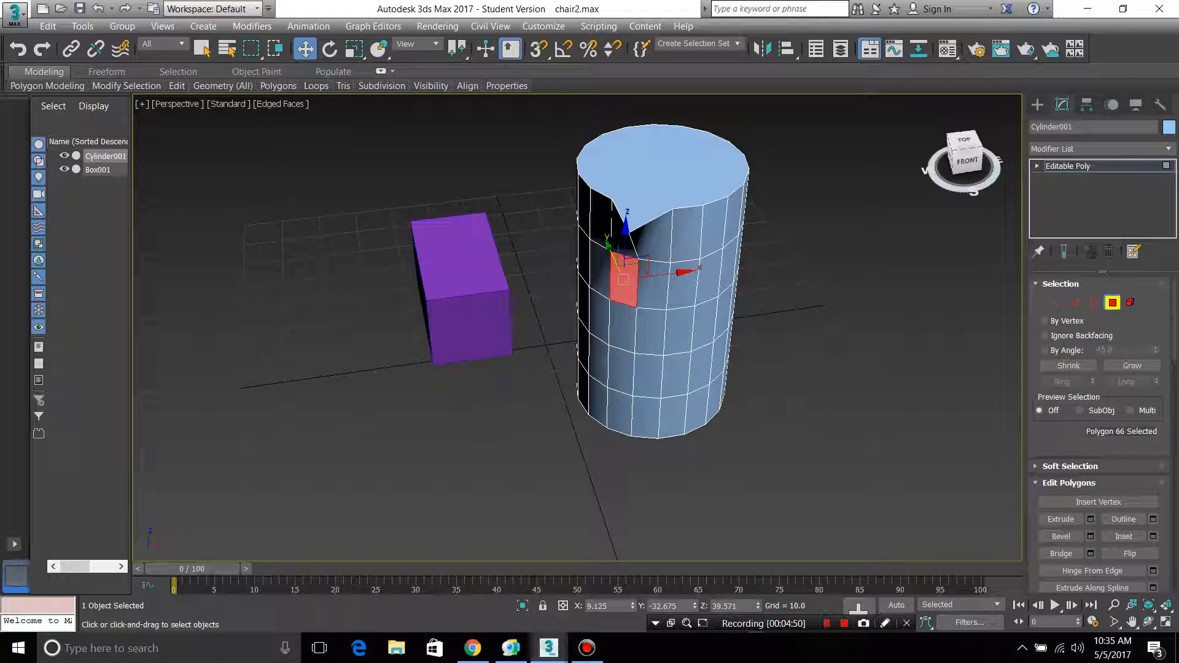
left_click(651, 283, "ctrl")
left_click(679, 281, "ctrl")
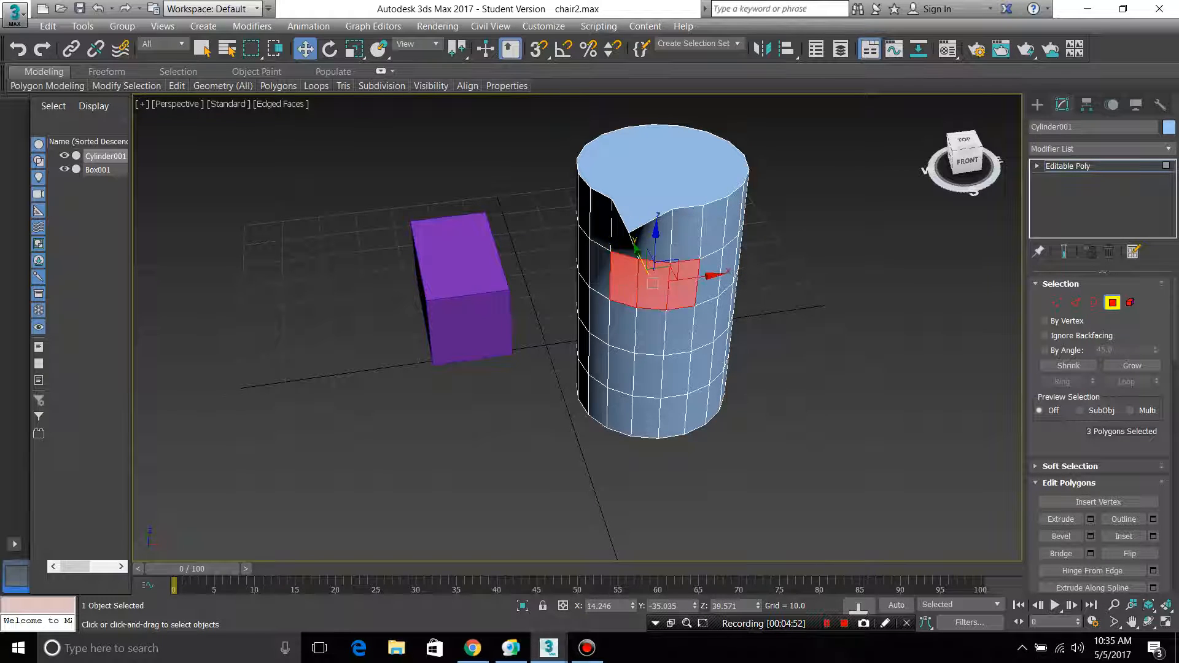
left_click(707, 278, "ctrl")
left_click(729, 269, "ctrl")
left_click(704, 327, "ctrl")
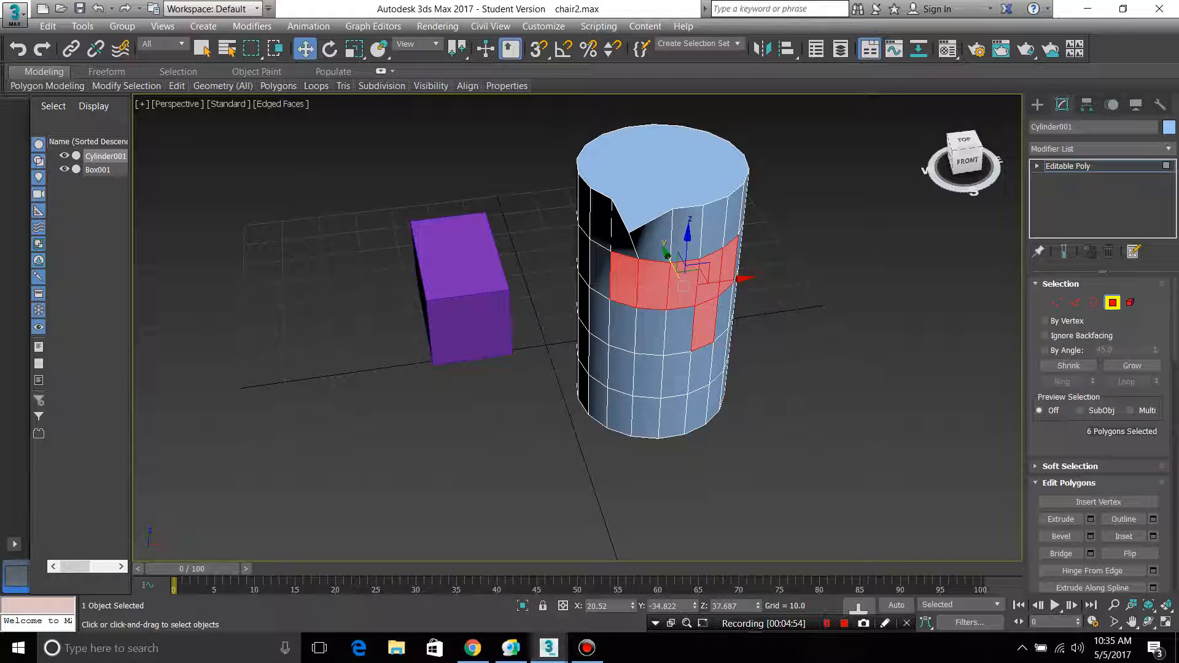
Step: Select the full ring of polygons in the cylinder's middle row, and replace it with one full vertical column on the front
left_click(700, 368)
left_click(680, 331)
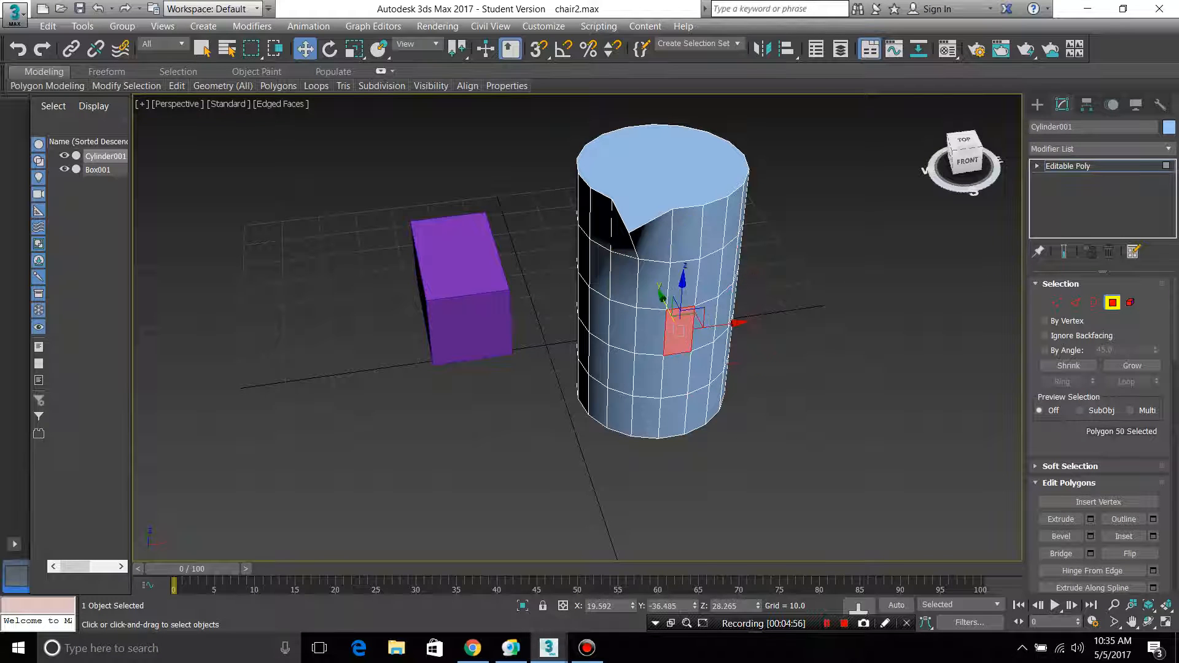
key("shift")
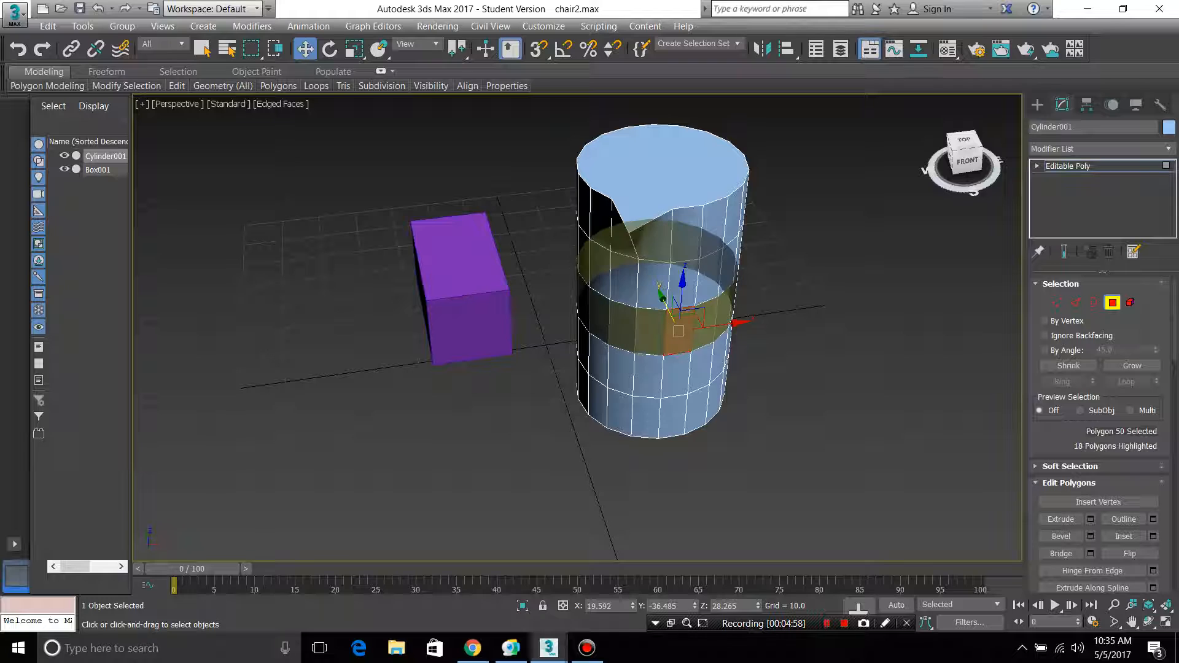
left_click(703, 326, "shift")
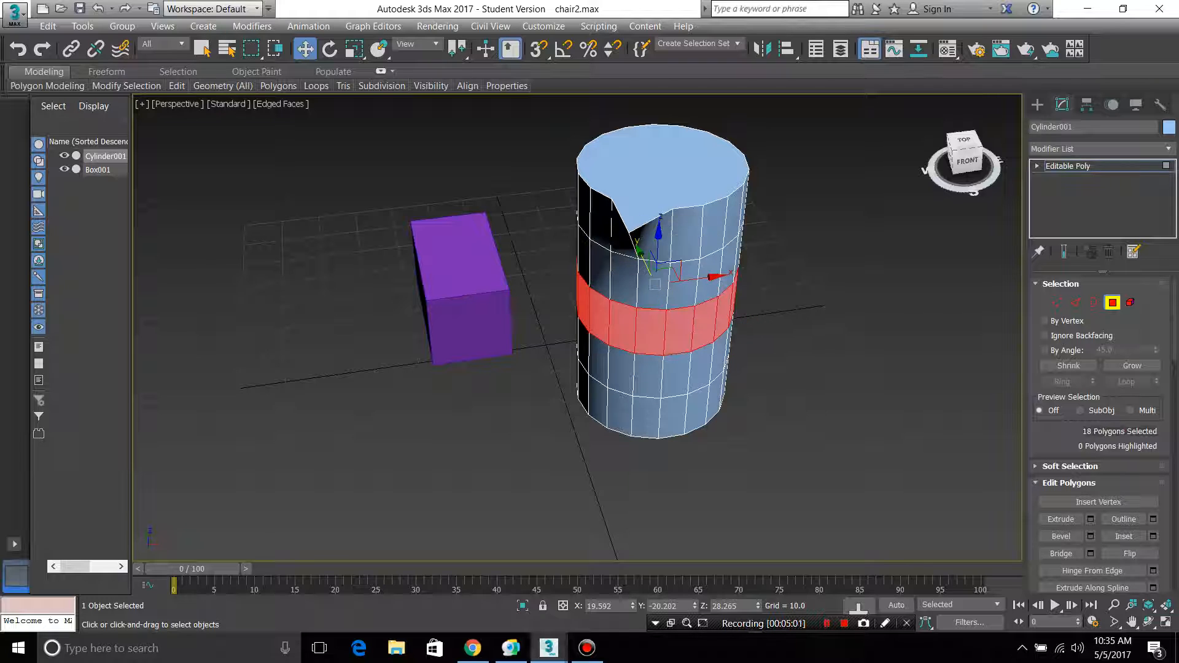
left_click(675, 375)
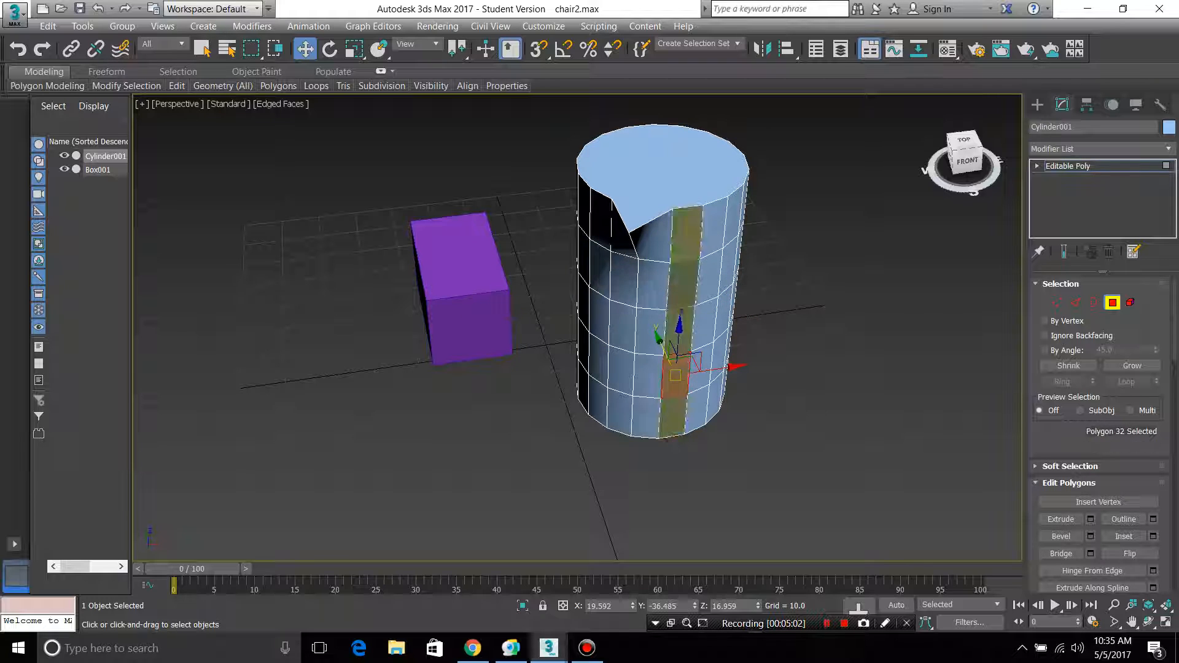
left_click(678, 331, "shift")
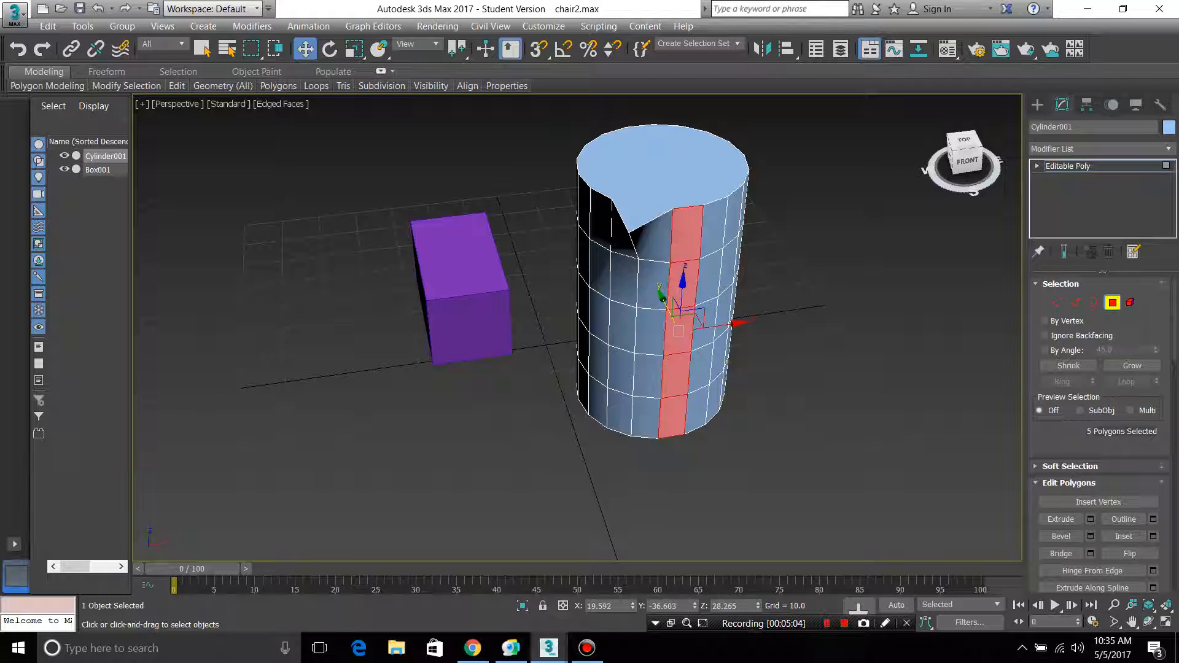
Step: Select one polygon in the second row from the bottom, and cycle through the other sub-object levels back to Polygon
left_click(700, 368)
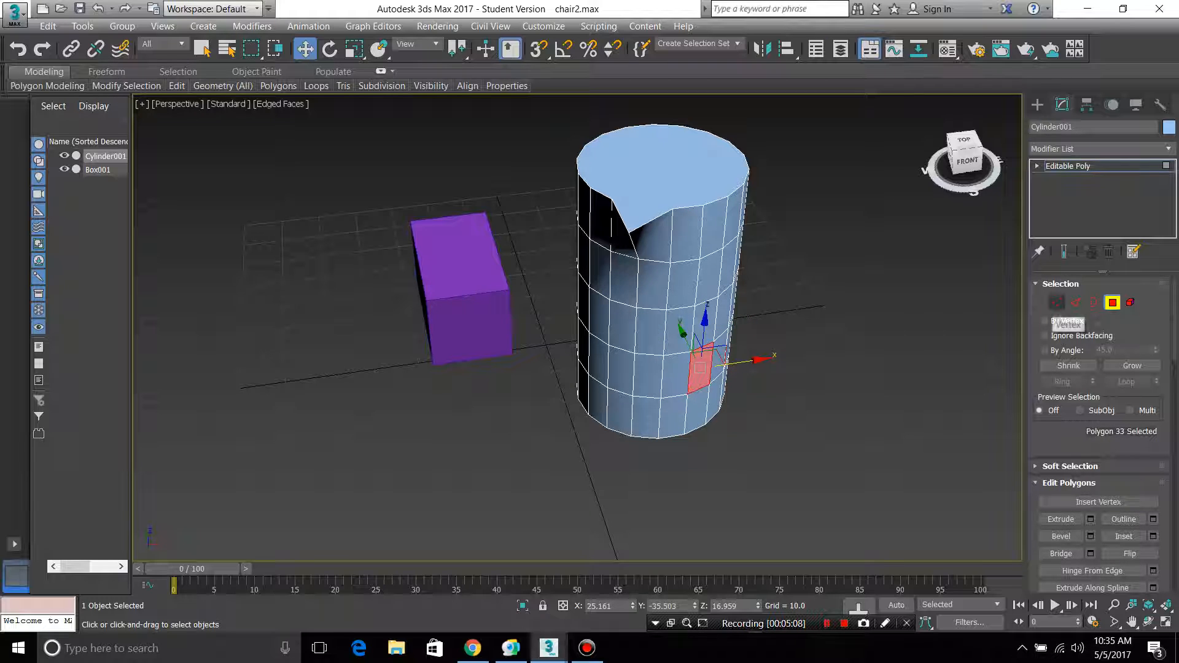
left_click(1057, 302)
left_click(1075, 302)
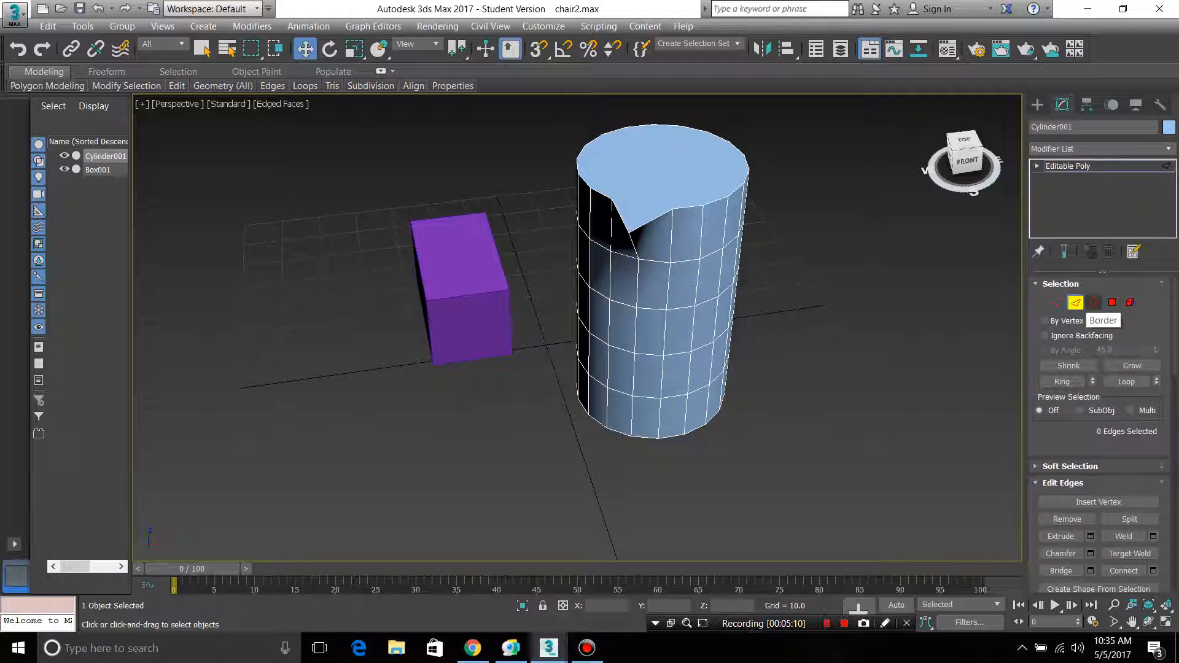
left_click(1112, 302)
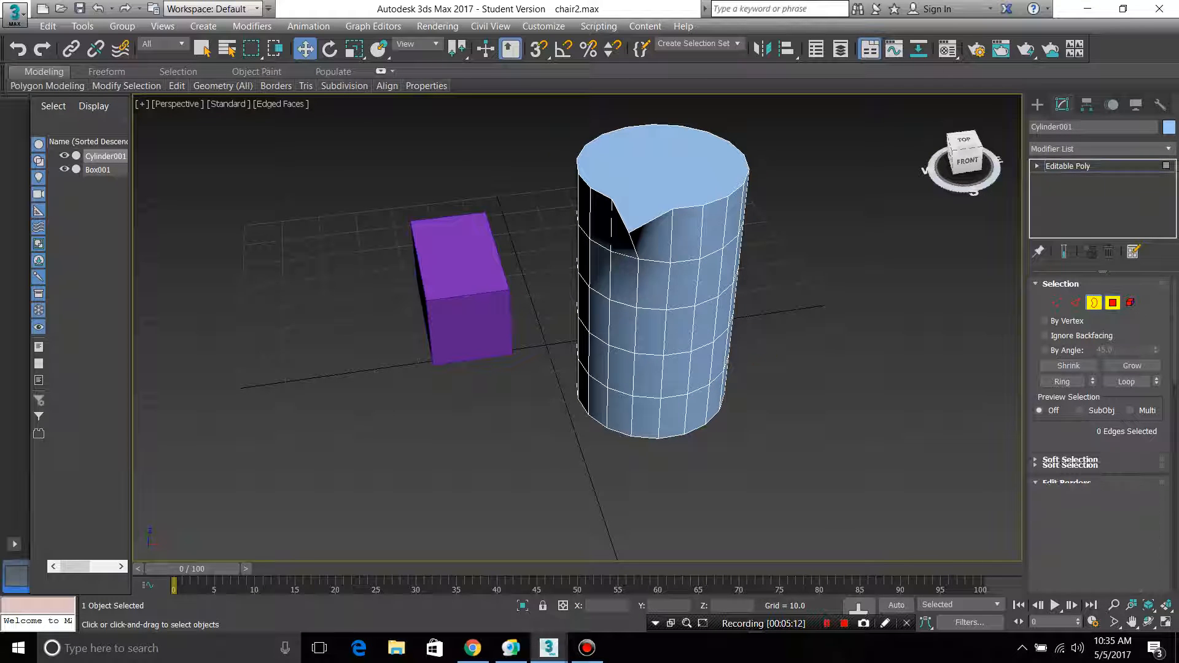
Step: Extend the selection to four adjacent polygons along the cylinder's second row from the bottom
scroll(1130, 553, "down", 1)
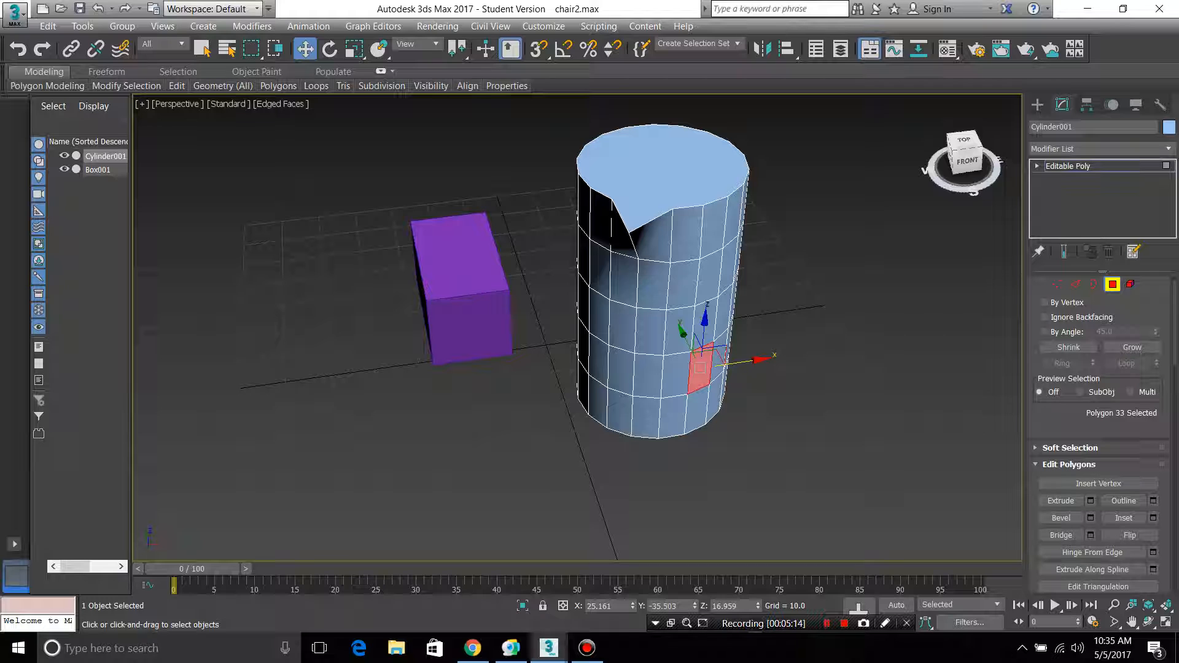
left_click(674, 368, "ctrl")
left_click(647, 371, "ctrl")
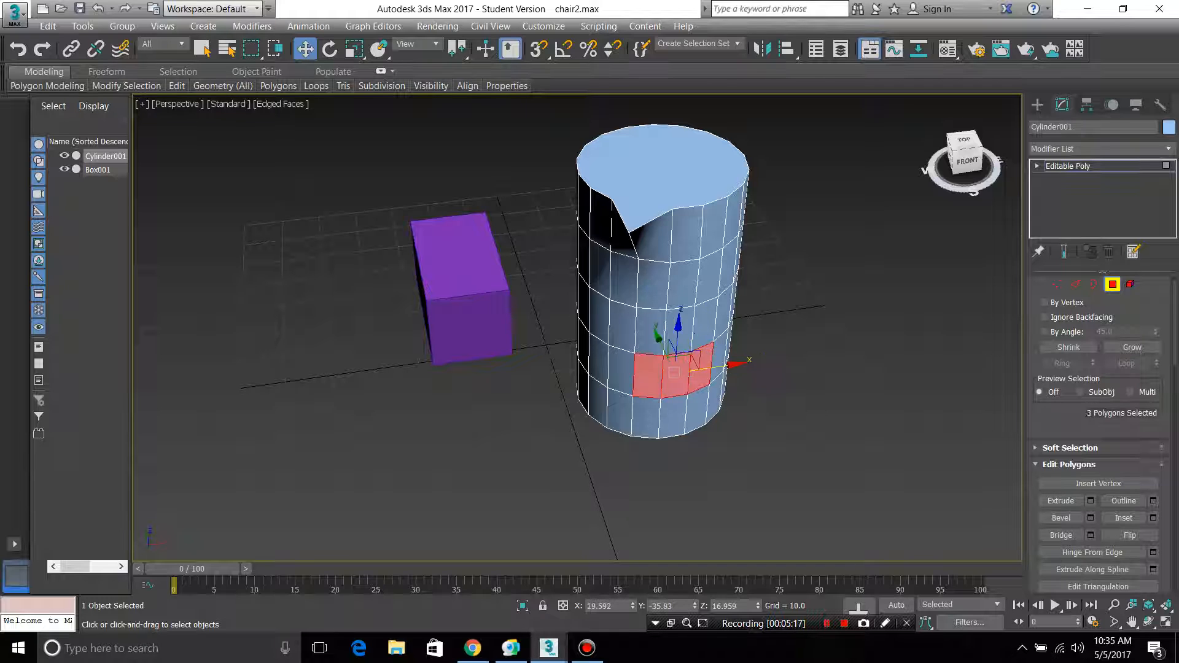
left_click(621, 370, "ctrl")
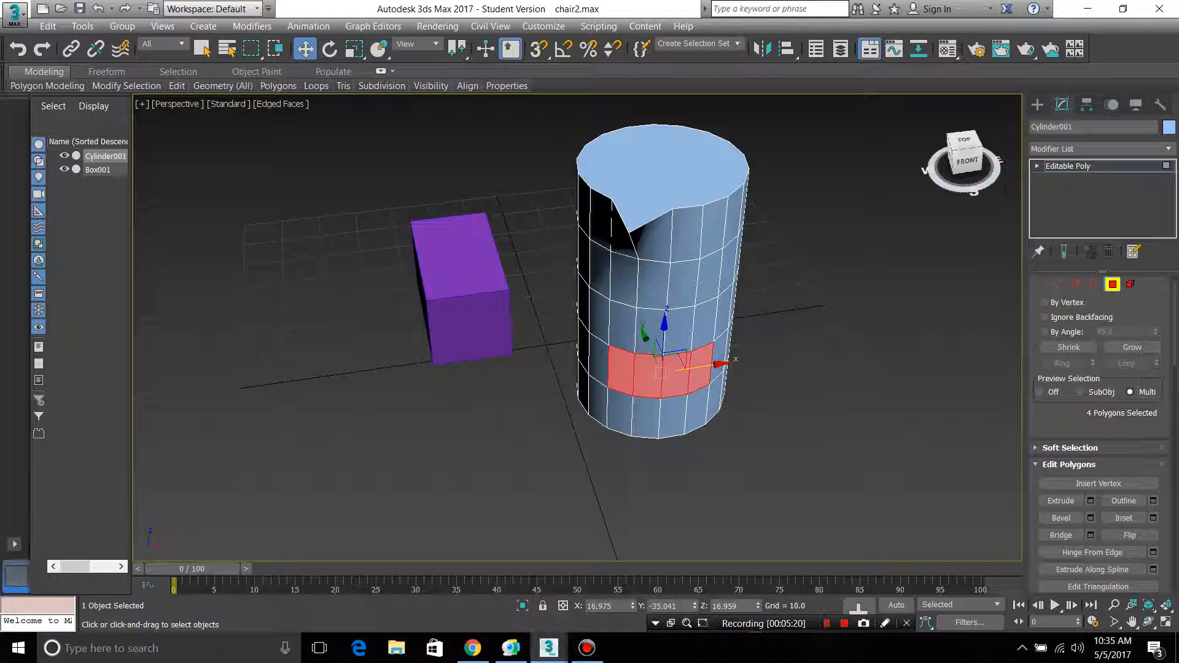
Step: Set Preview Selection to Multi and extend the selection over the front polygons above the row, to 20 polygons
left_click(1129, 392)
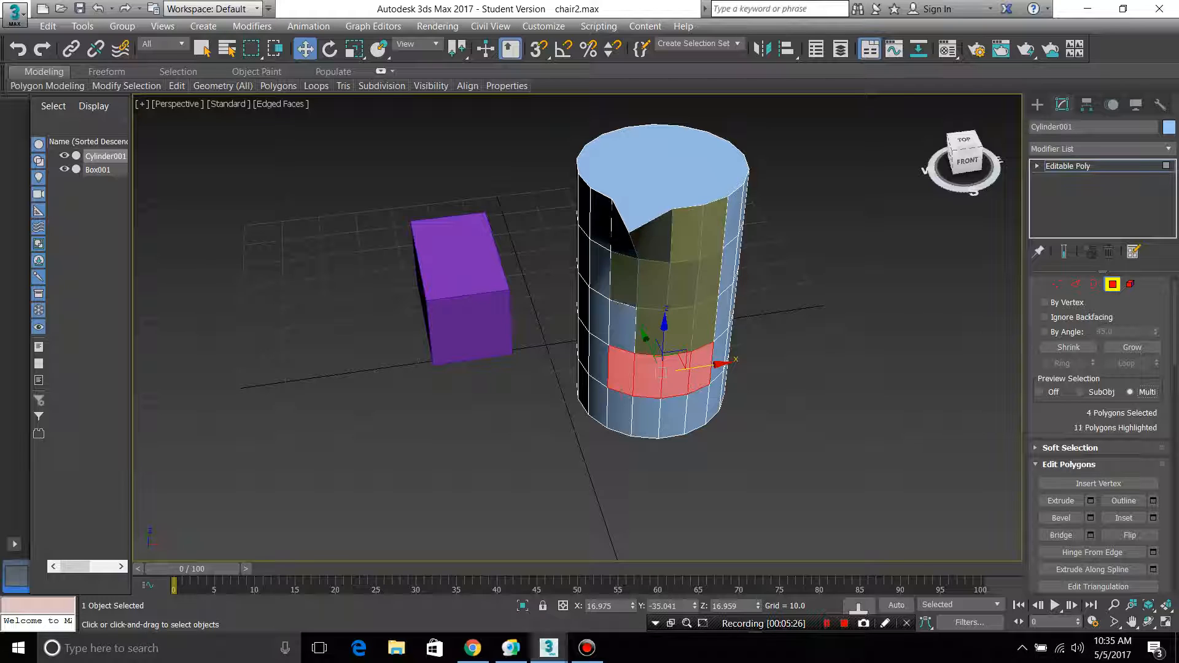
left_click(597, 241, "ctrl")
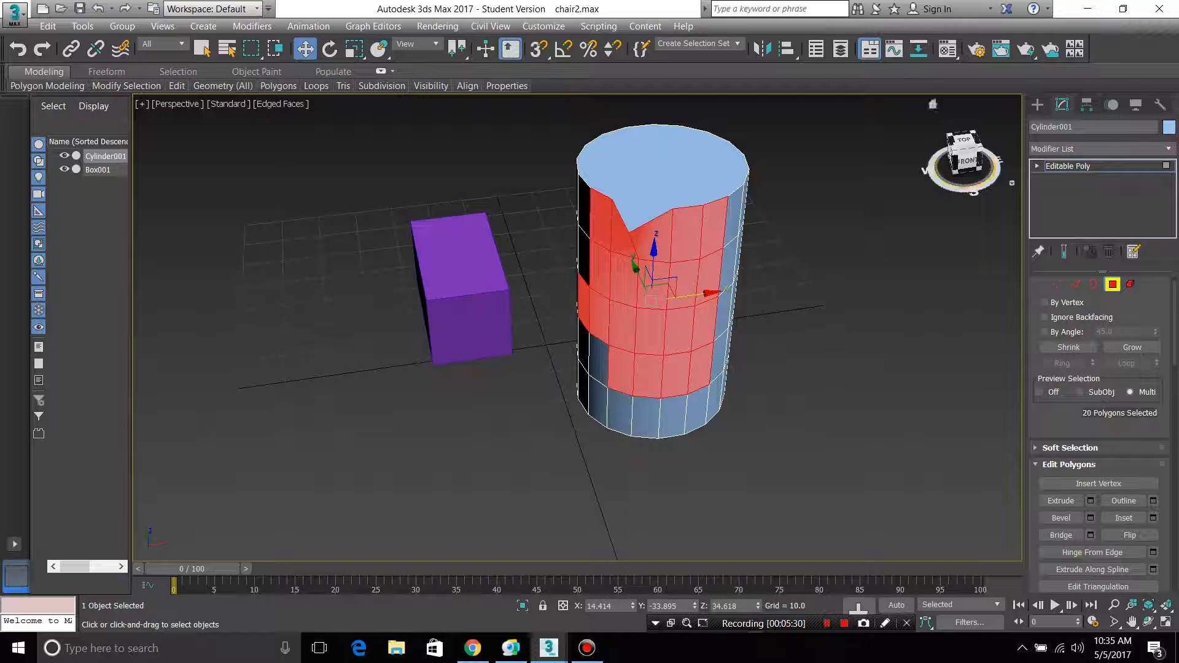
left_click_drag(964, 154, 955, 156)
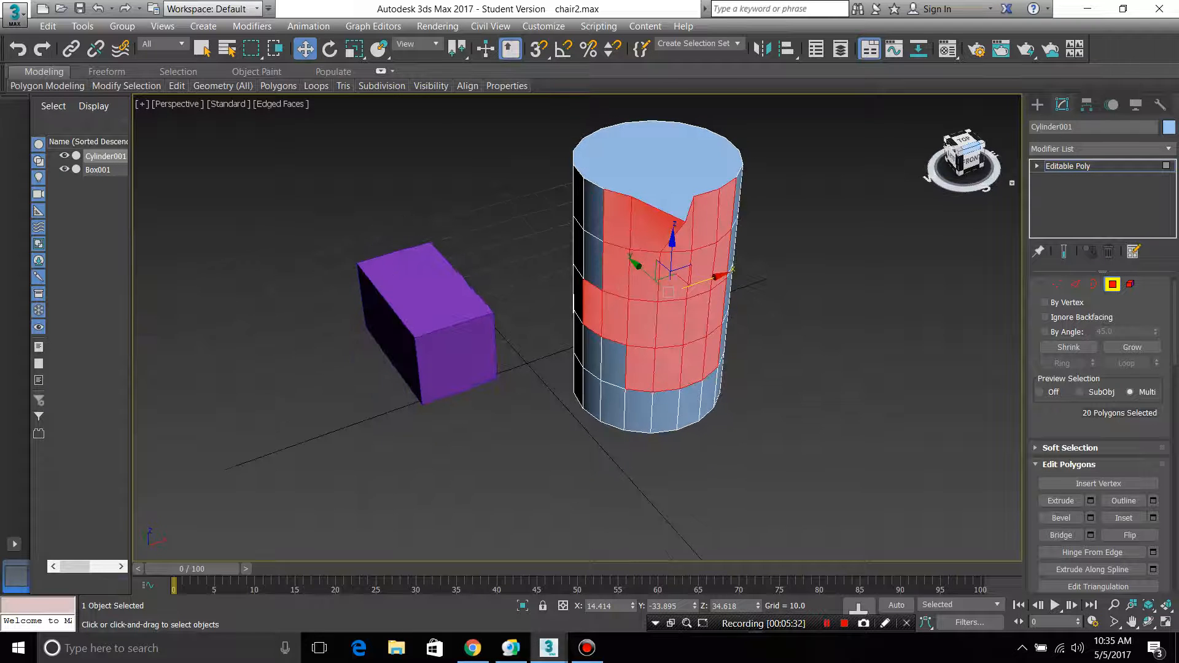
Step: Show all four viewports, return to the maximized Perspective view, and clear the polygon selection
key("alt+w")
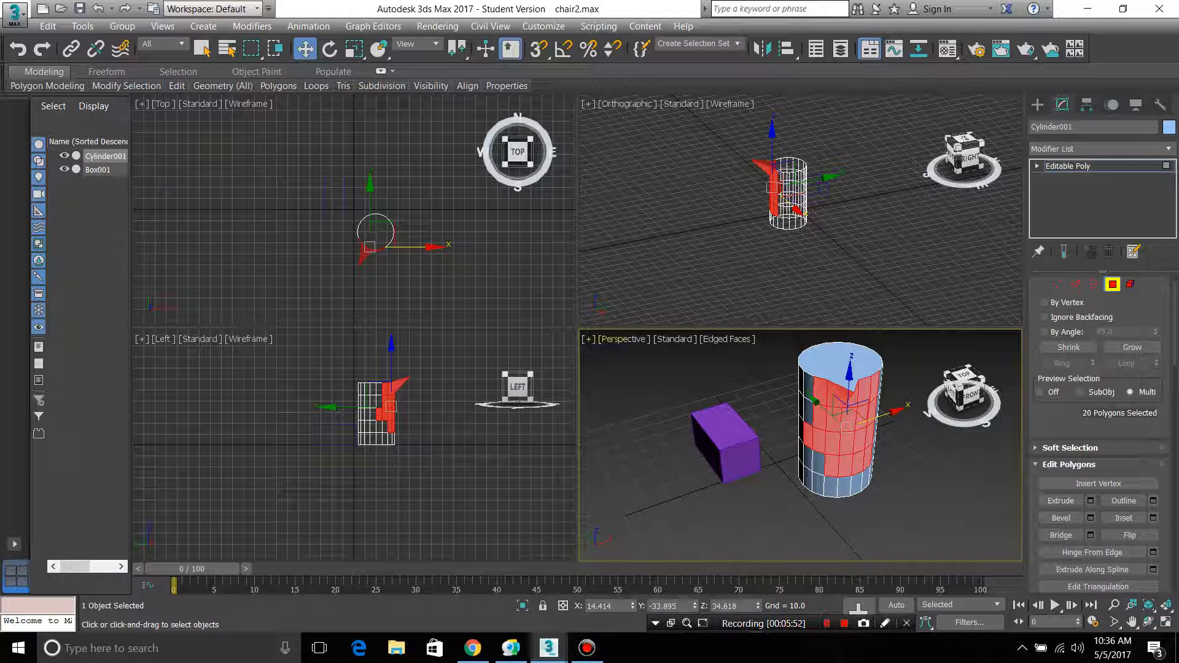
key("alt+w")
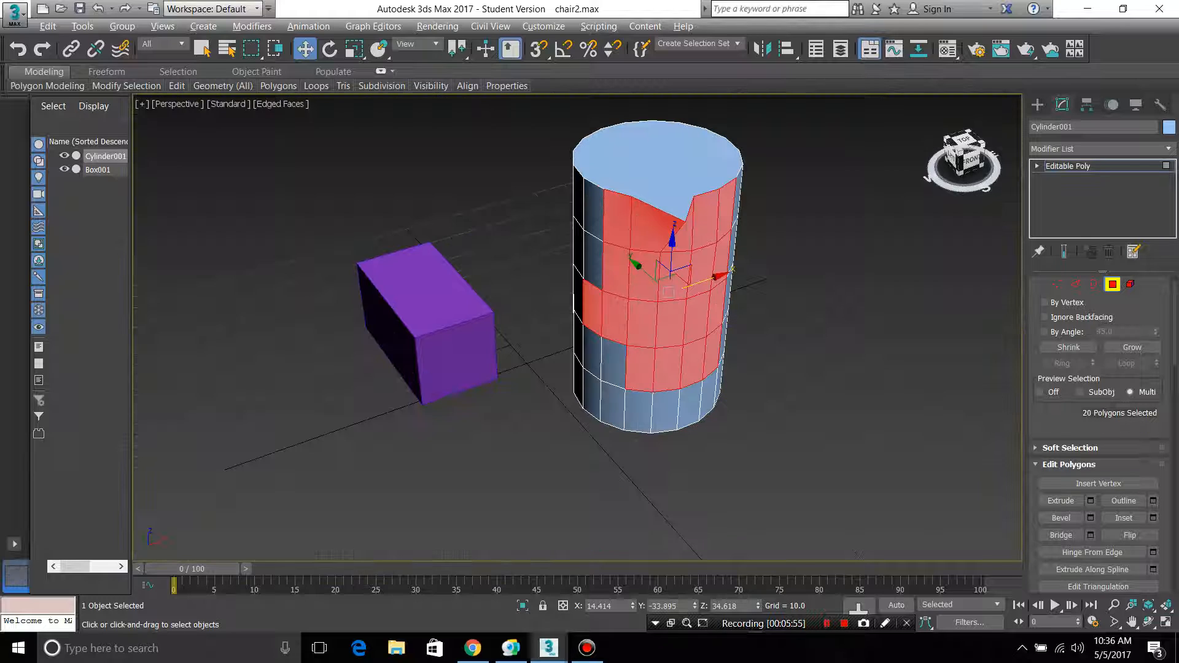
key("ctrl+d")
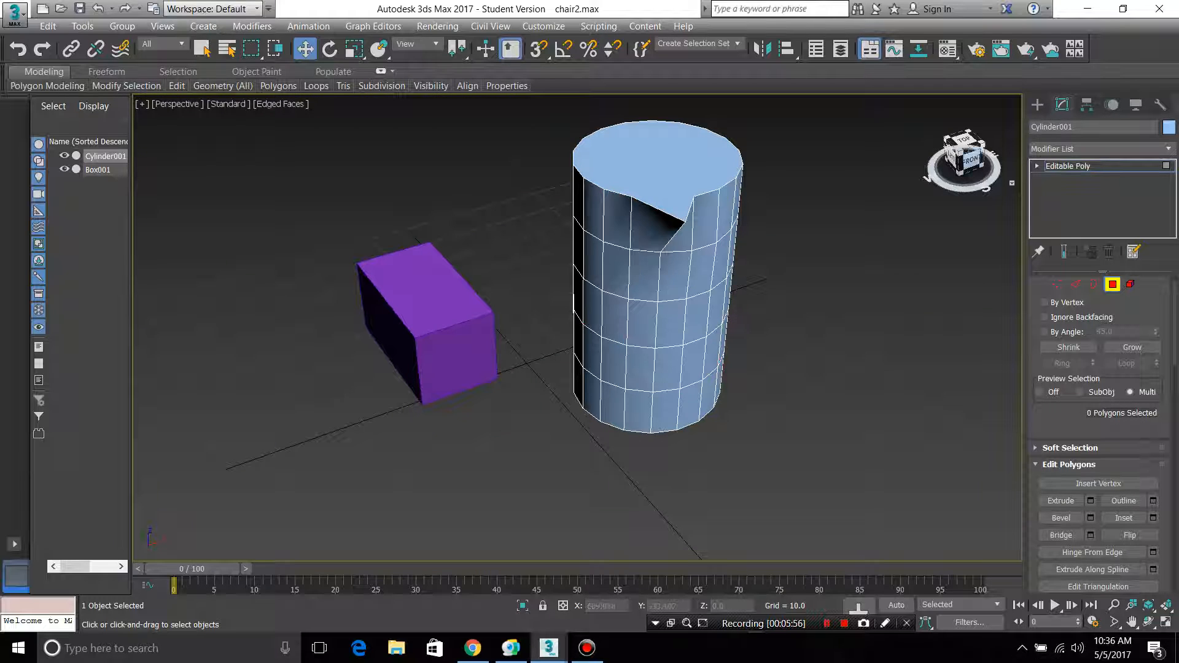
Step: Look around the cylinder and examine the polygon editing tools in the modeling ribbon, including the SwiftLoop description
left_click_drag(972, 160, 882, 174)
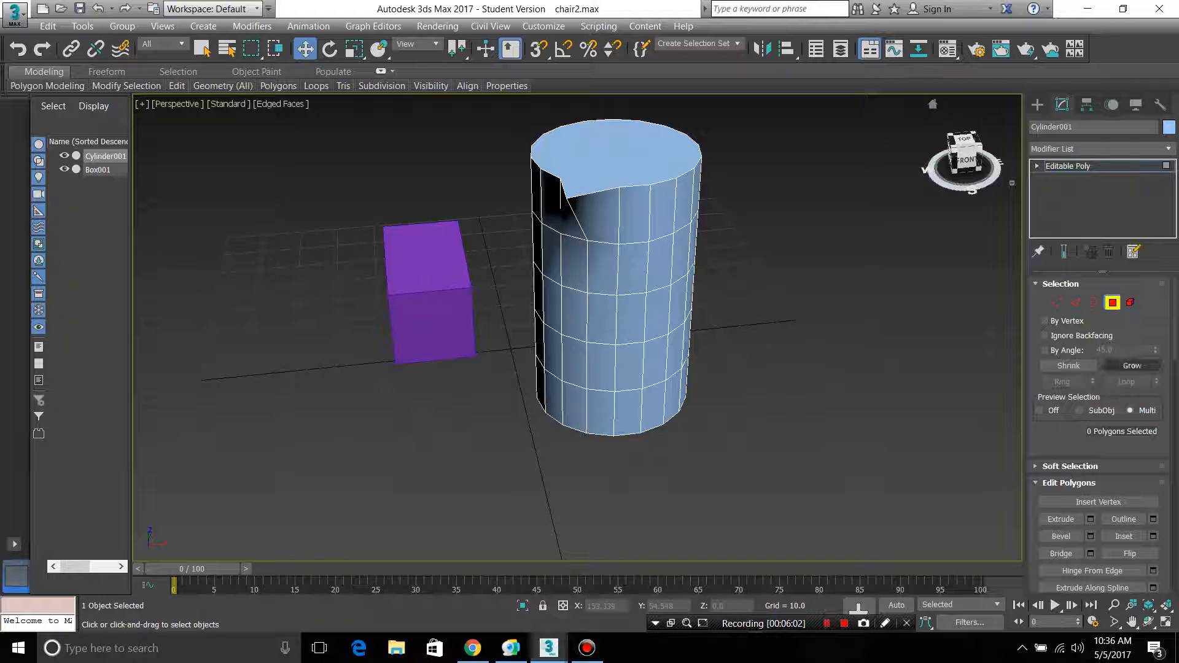
left_click_drag(964, 156, 955, 159)
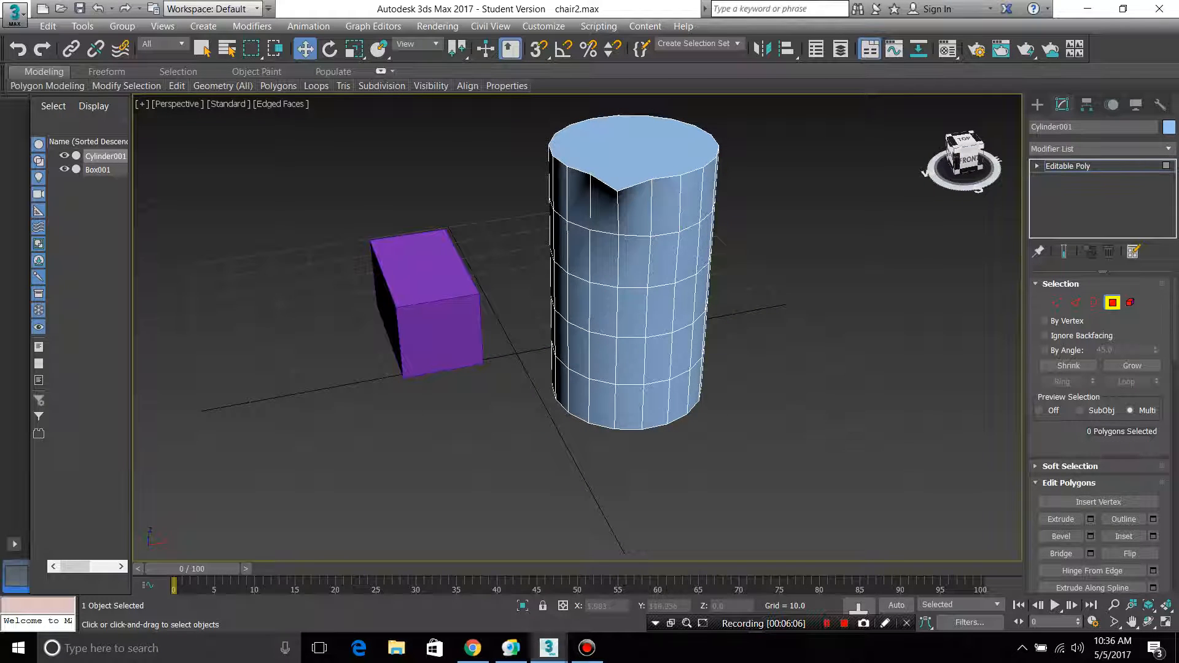
mouse_move(381, 85)
middle_click_drag(574, 329, 577, 326, "alt")
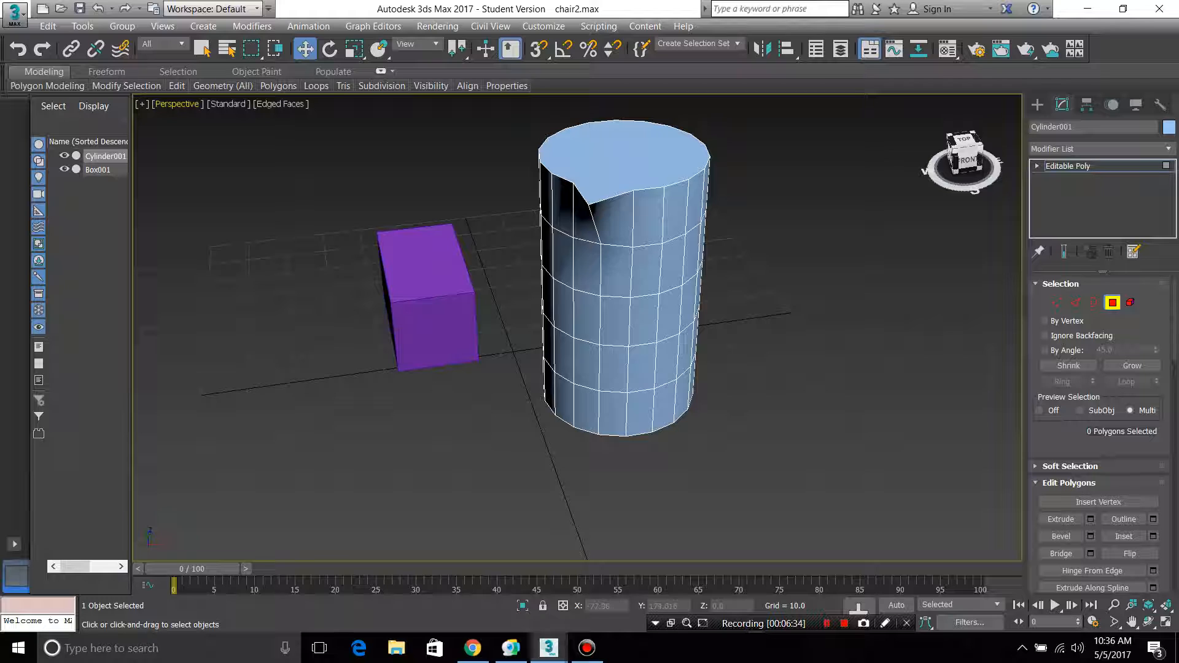
mouse_move(177, 86)
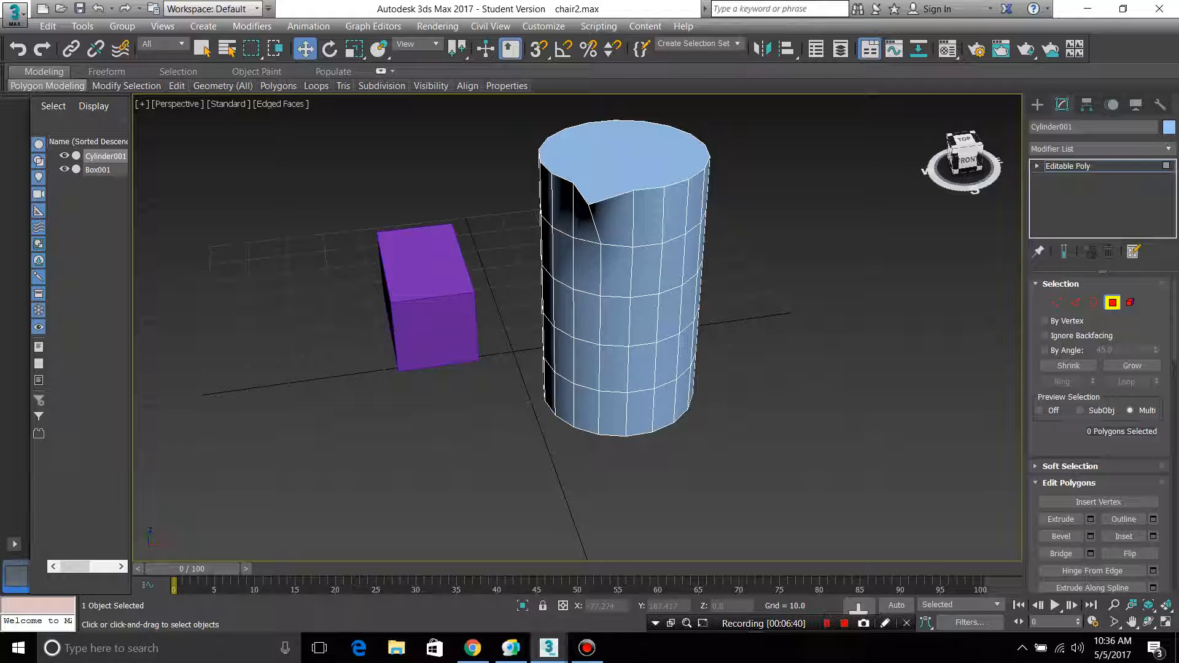
mouse_move(47, 85)
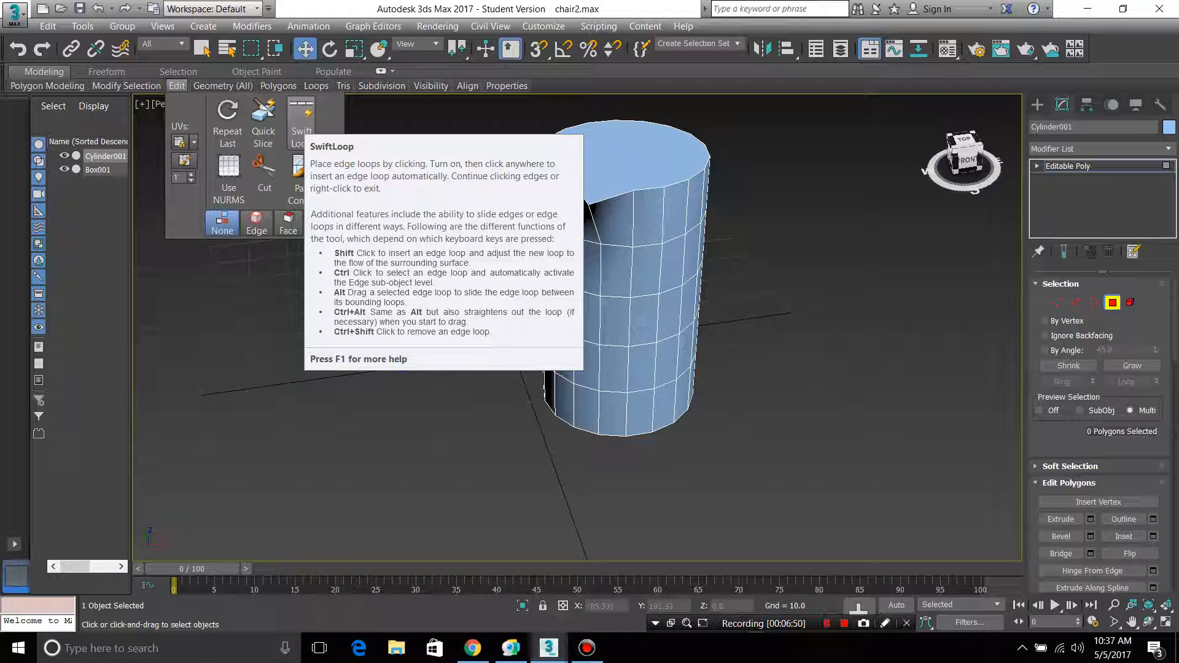
Step: Use SwiftLoop to insert an extra edge loop through each of the cylinder's four polygon rows below the top row, and return to the Move tool
left_click(301, 123)
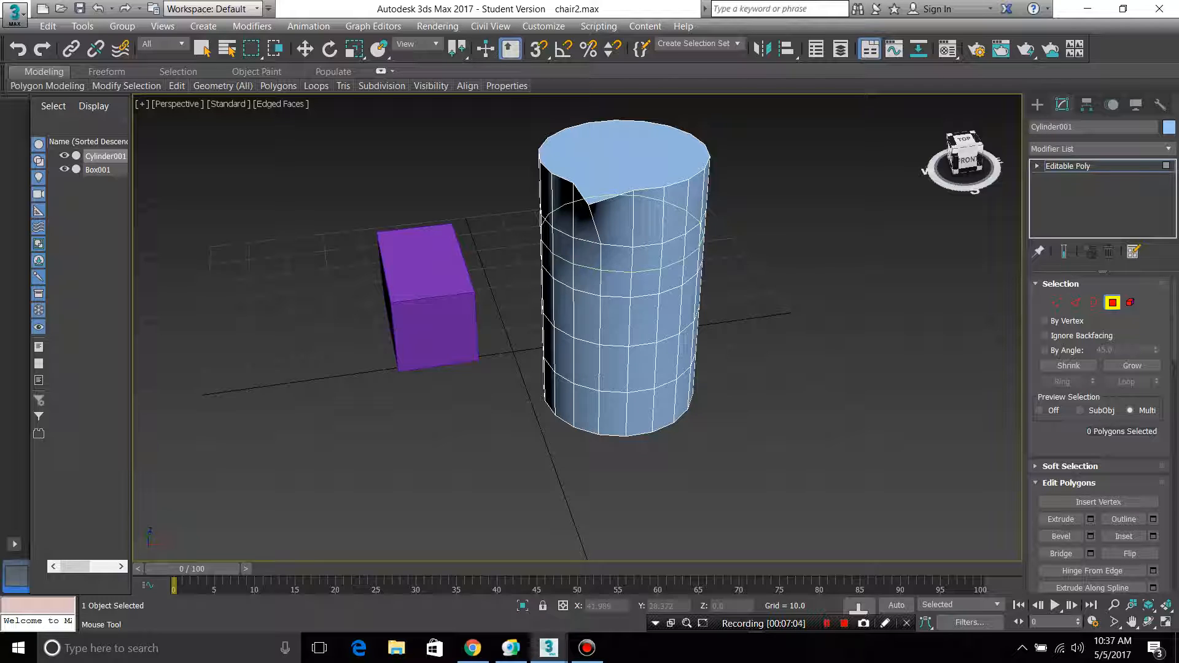
left_click(649, 271)
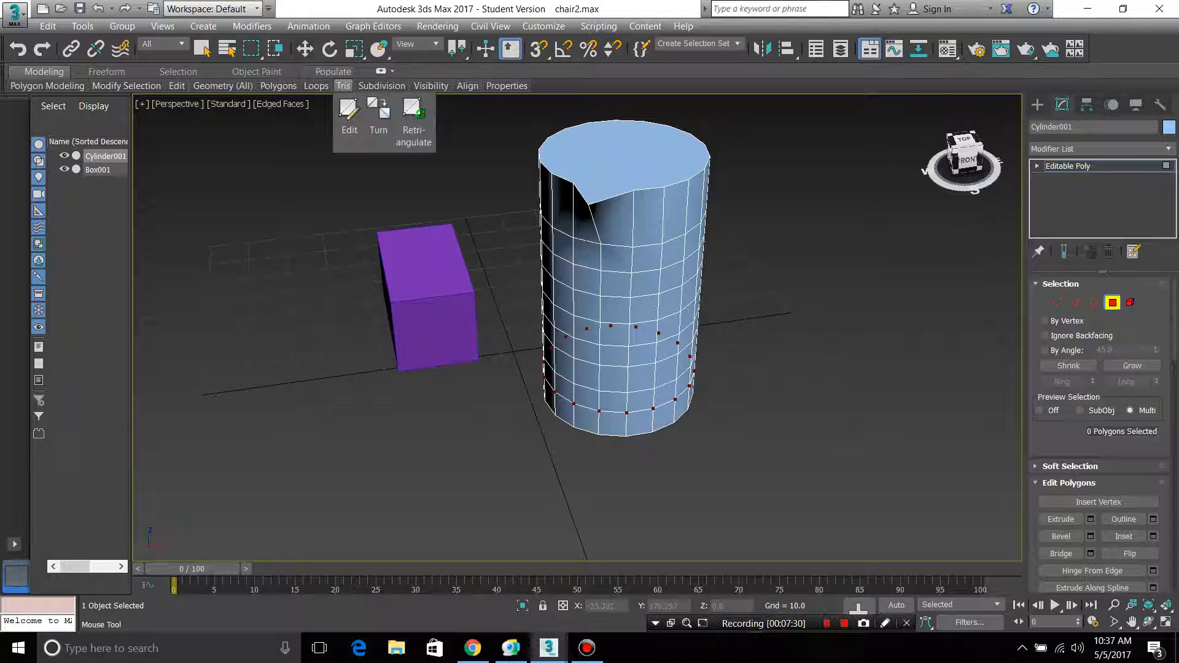
left_click(305, 49)
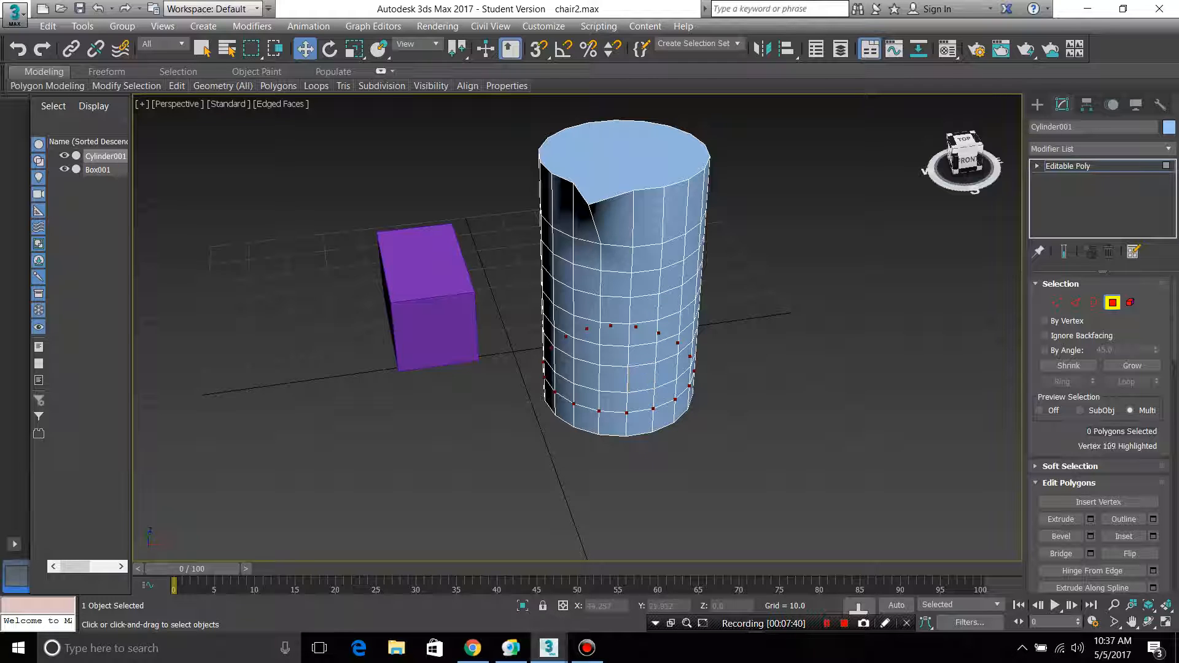
Step: Select a single tall polygon in the top row on the cylinder's front side
scroll(645, 261, "up", 4)
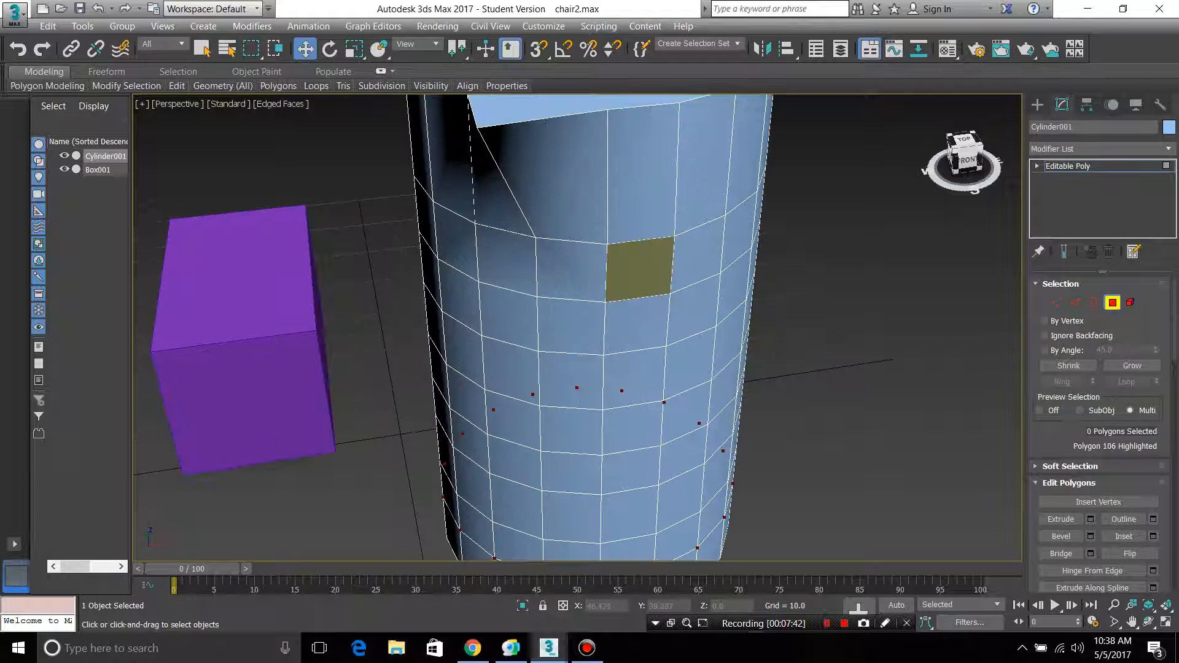
scroll(675, 255, "up", 3)
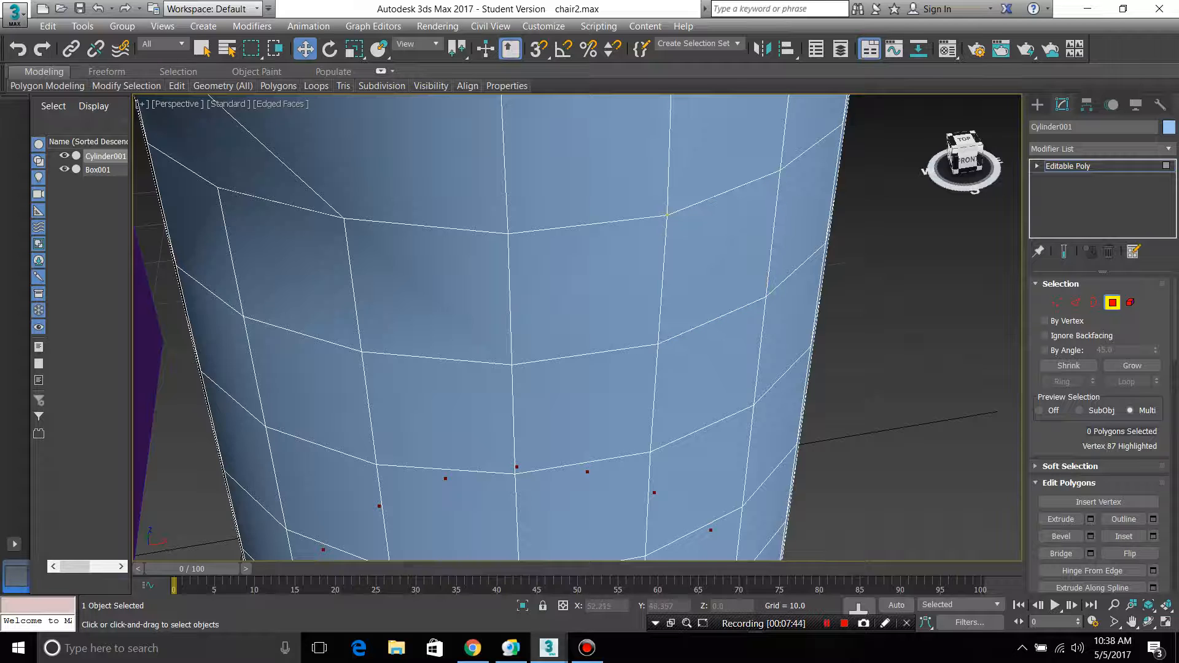
scroll(700, 258, "down", 4)
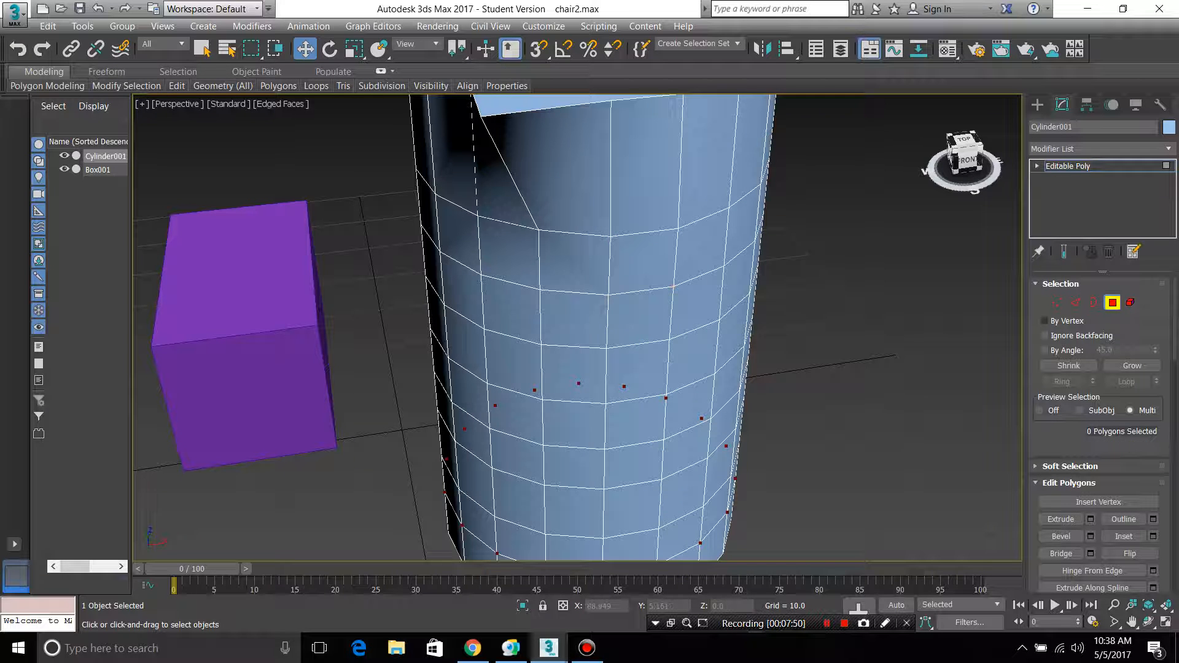
left_click(644, 172)
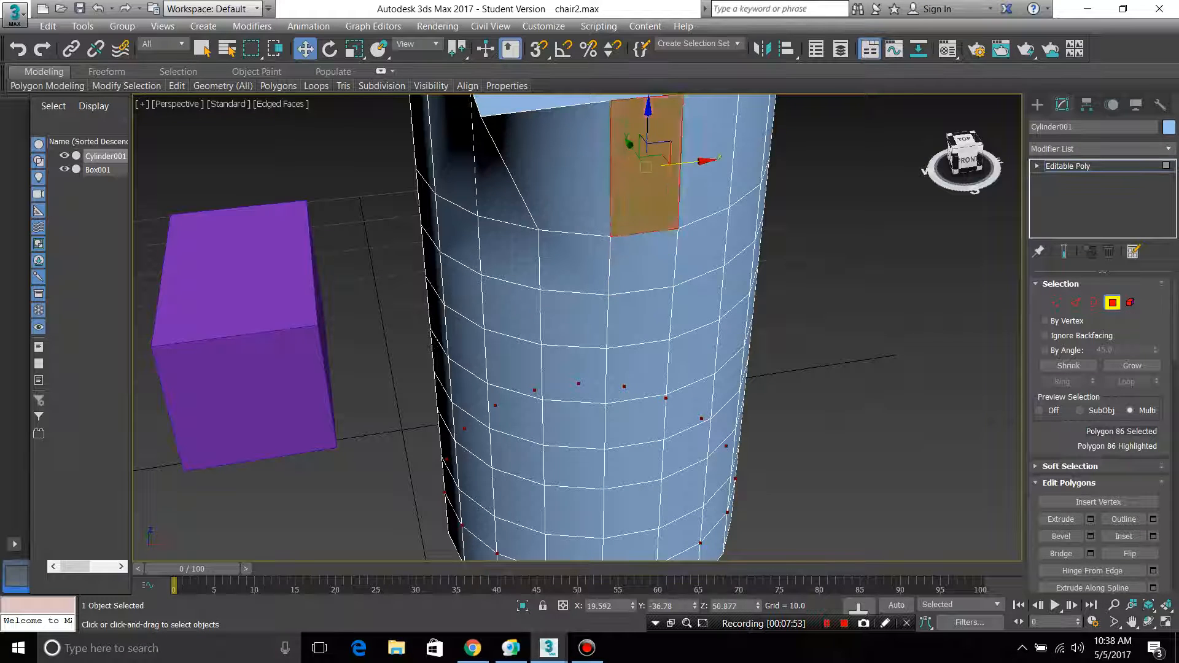
scroll(644, 185, "down", 2)
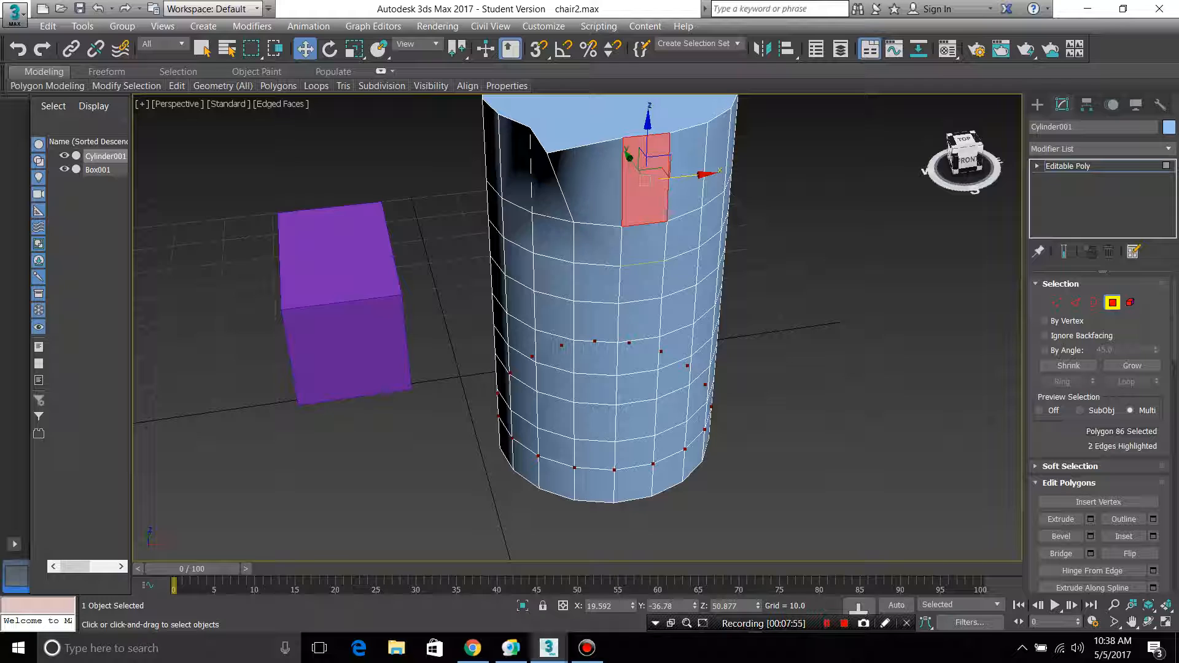
Step: Select the vertical column of six adjacent polygons directly below the top row on the cylinder's front, and clear the selection
left_click(643, 243)
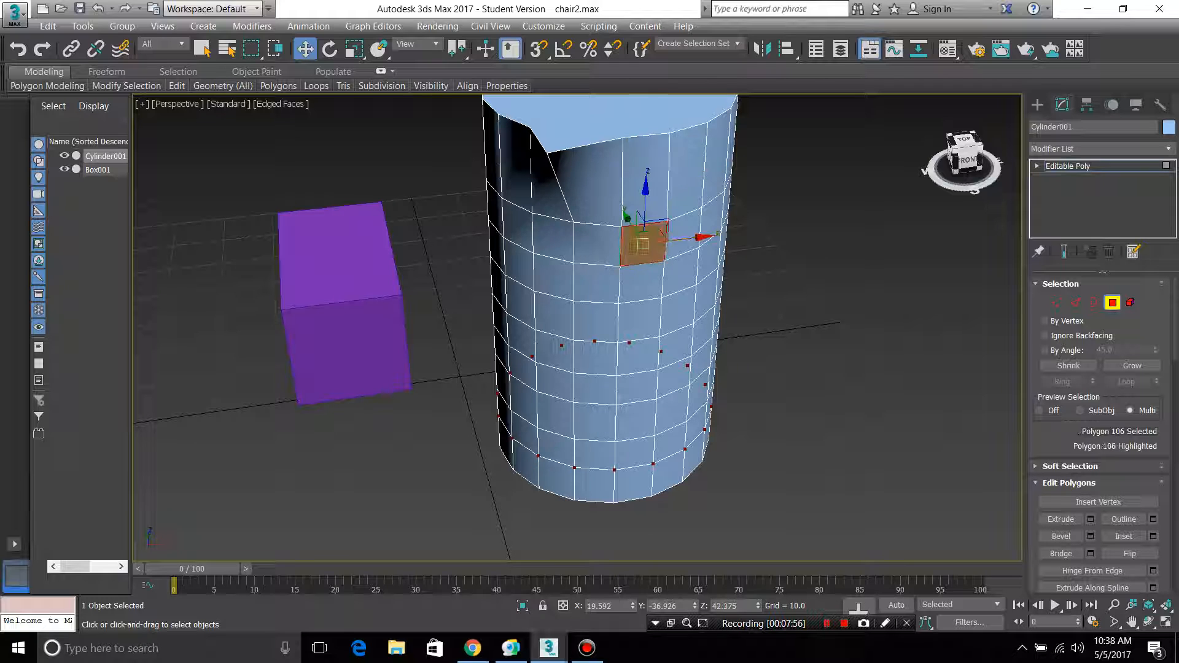
left_click(641, 283, "ctrl")
left_click(639, 321, "ctrl")
left_click(639, 357, "ctrl")
left_click(636, 388, "ctrl")
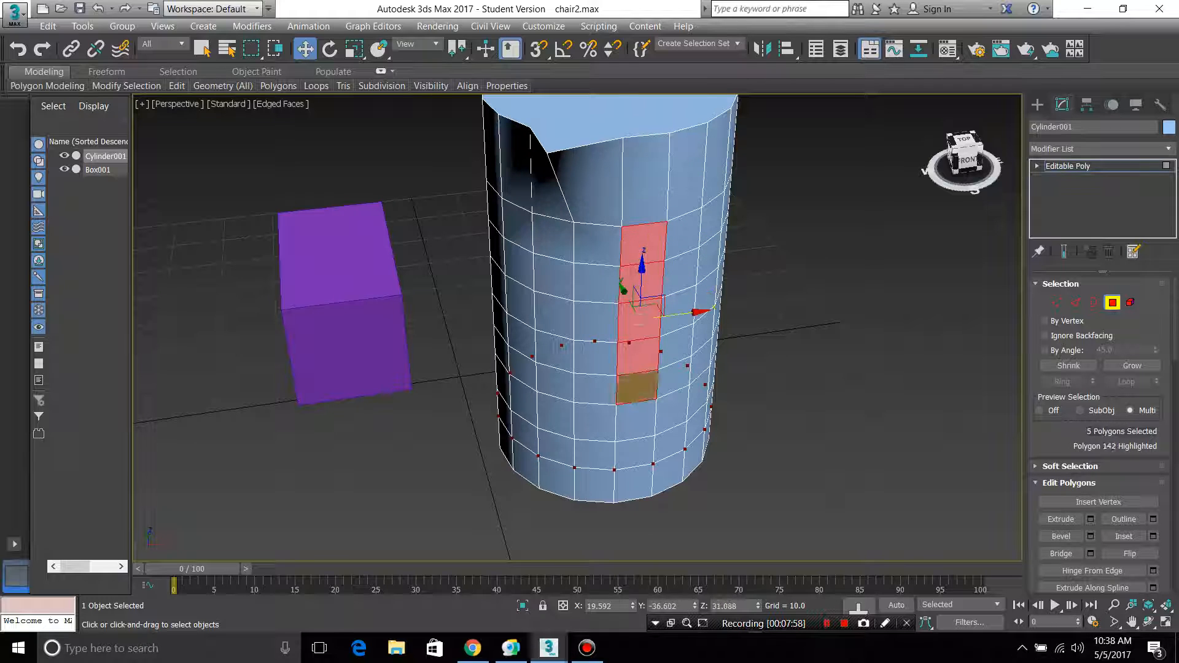
left_click(634, 422, "ctrl")
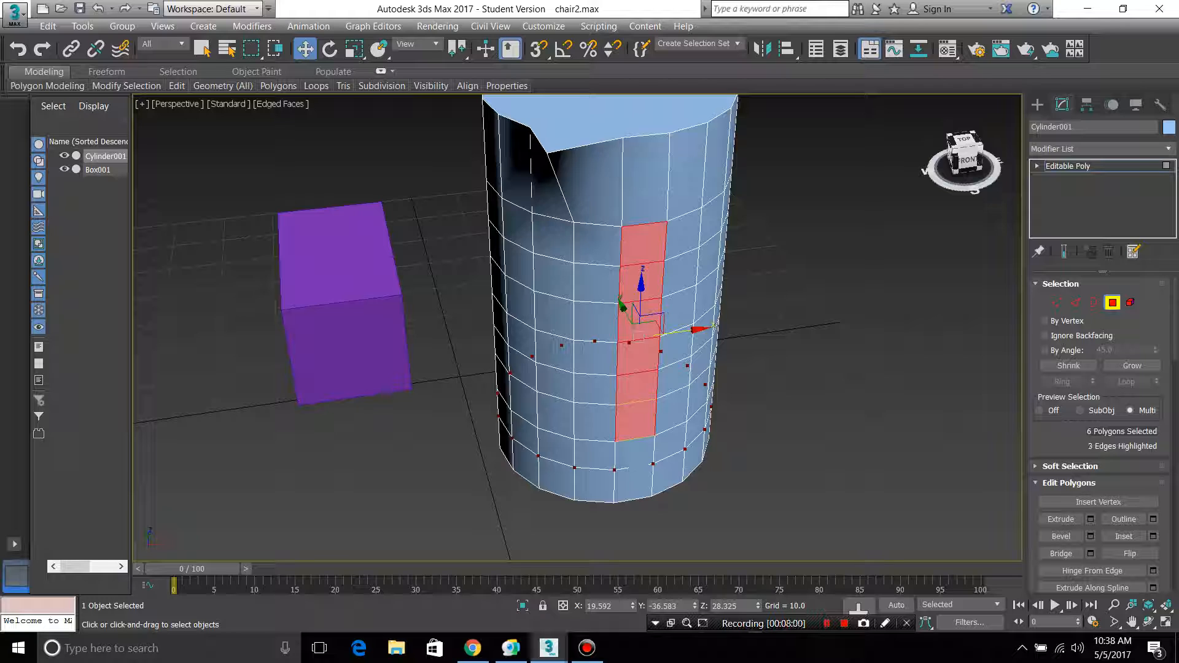
key("ctrl+d")
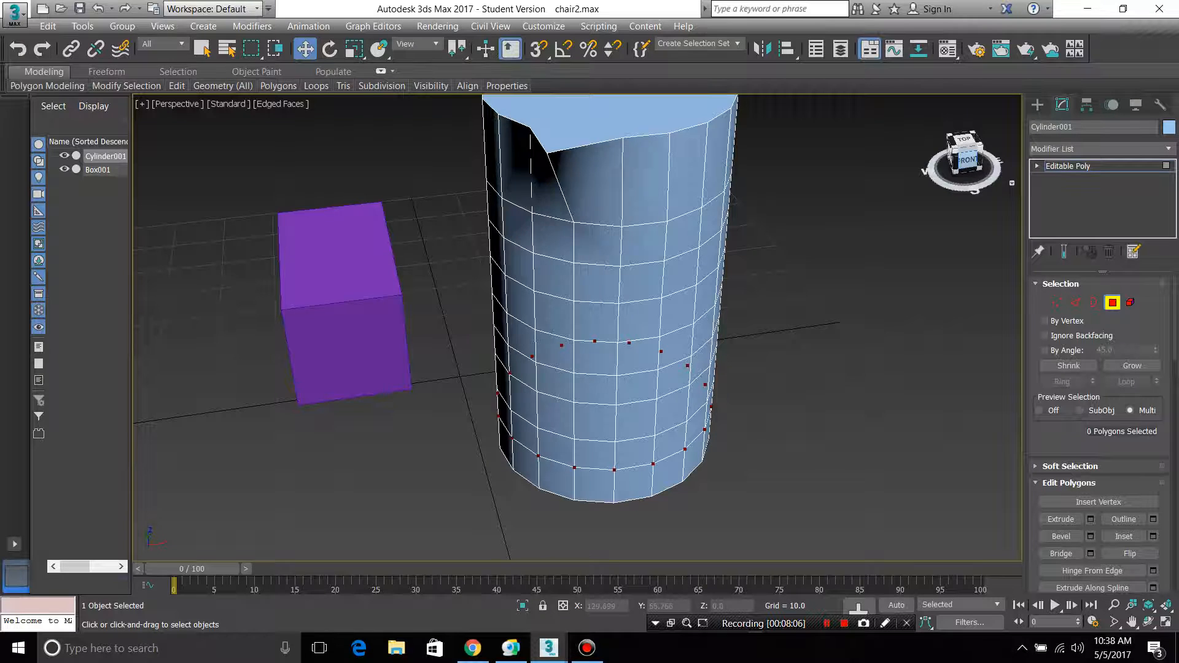
Step: Look around the cylinder and box in the Perspective view, including straight from the Front and from several angles above
mouse_move(970, 161)
left_mouse_down()
mouse_move(945, 154)
mouse_move(934, 170)
mouse_move(965, 172)
mouse_move(961, 158)
left_mouse_up()
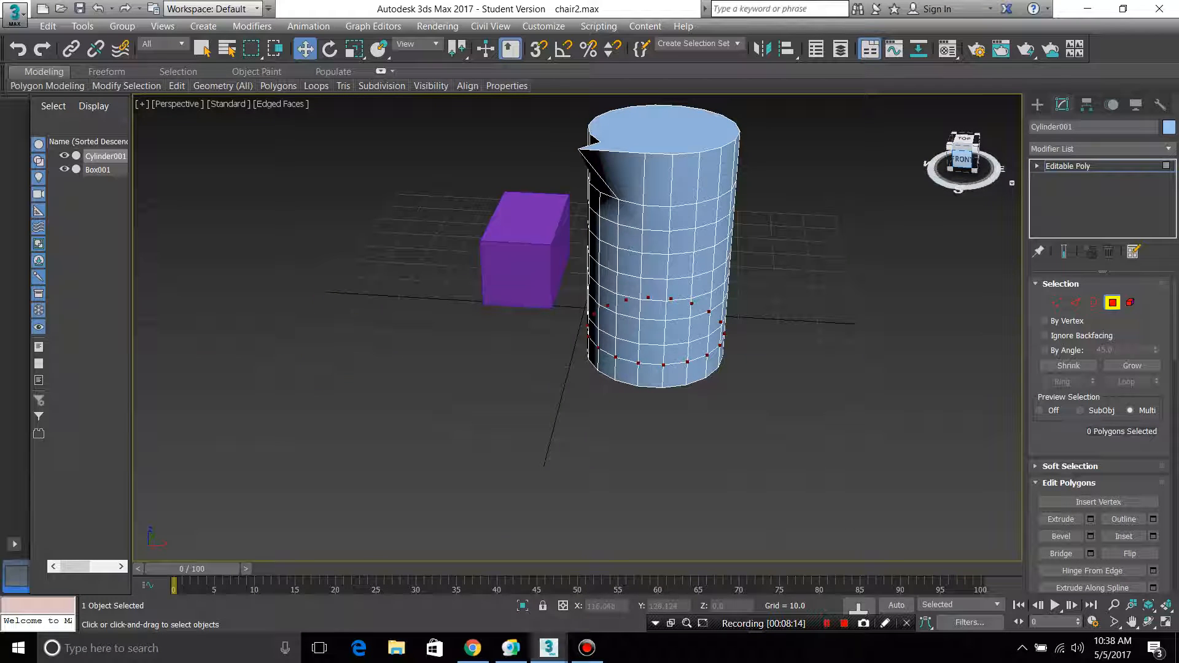
left_click_drag(961, 160, 963, 173)
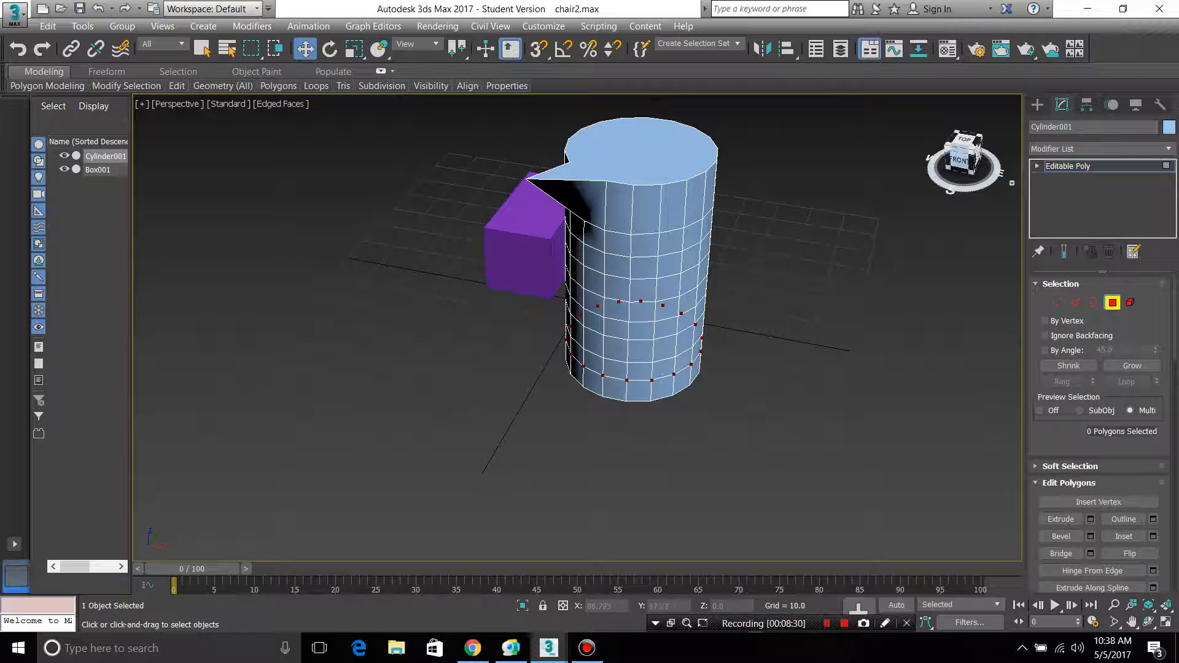
left_click_drag(957, 159, 961, 158)
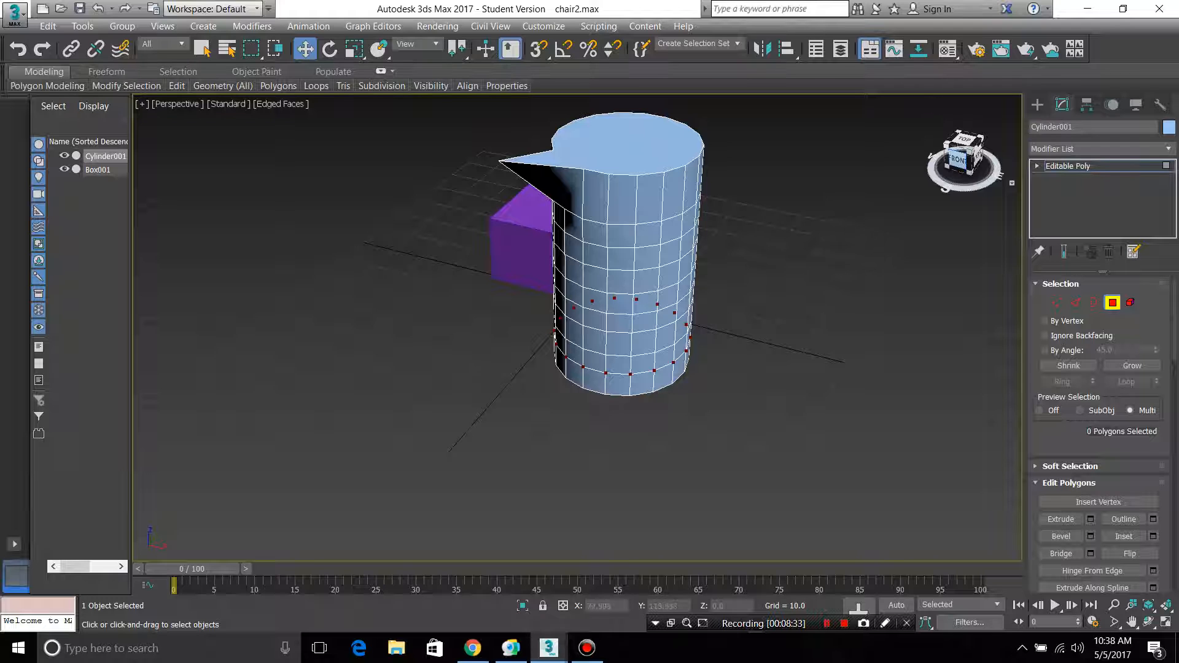
middle_click_drag(614, 295, 666, 304, "alt")
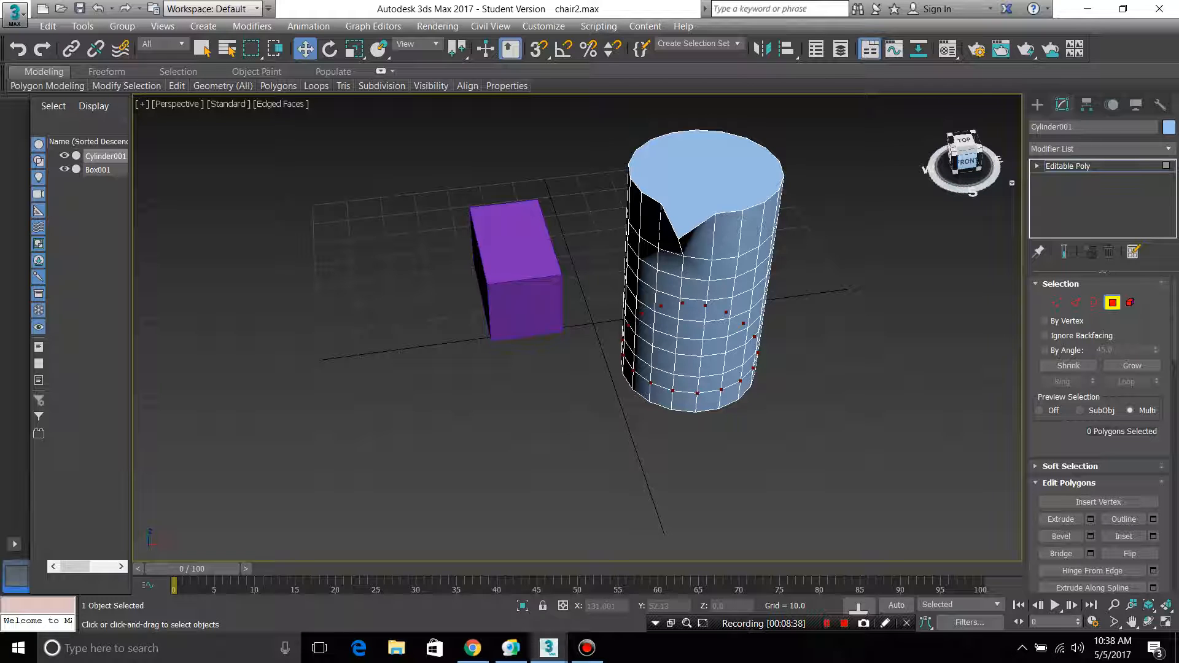
left_click(966, 160)
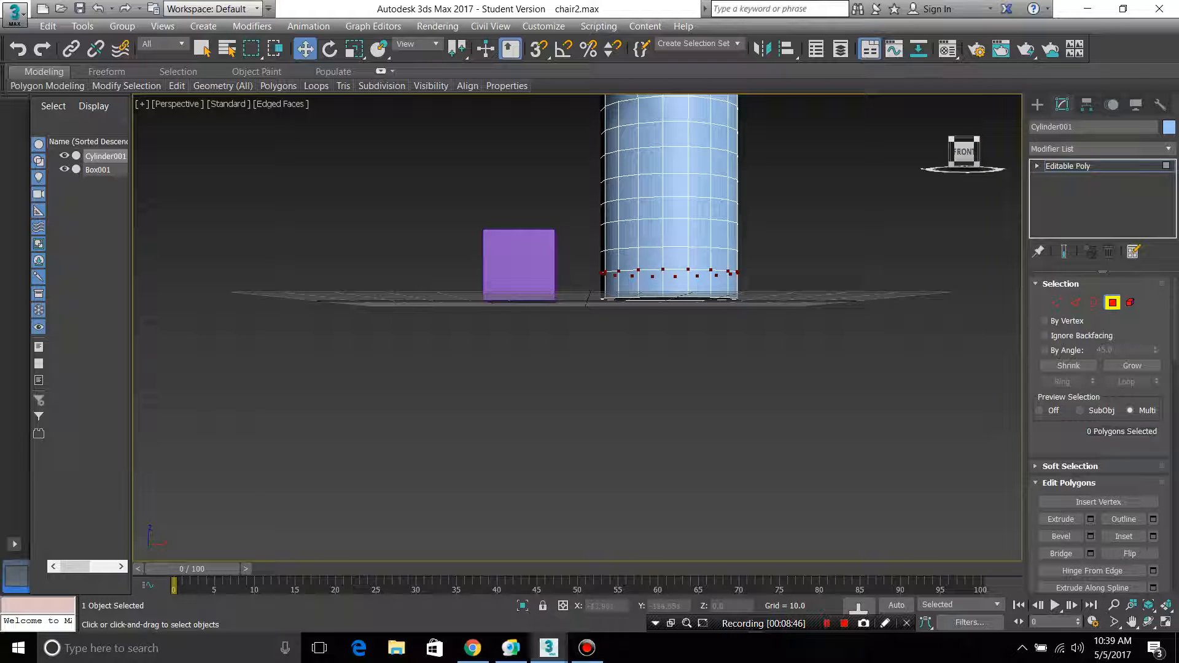
middle_click_drag(645, 270, 651, 300, "alt")
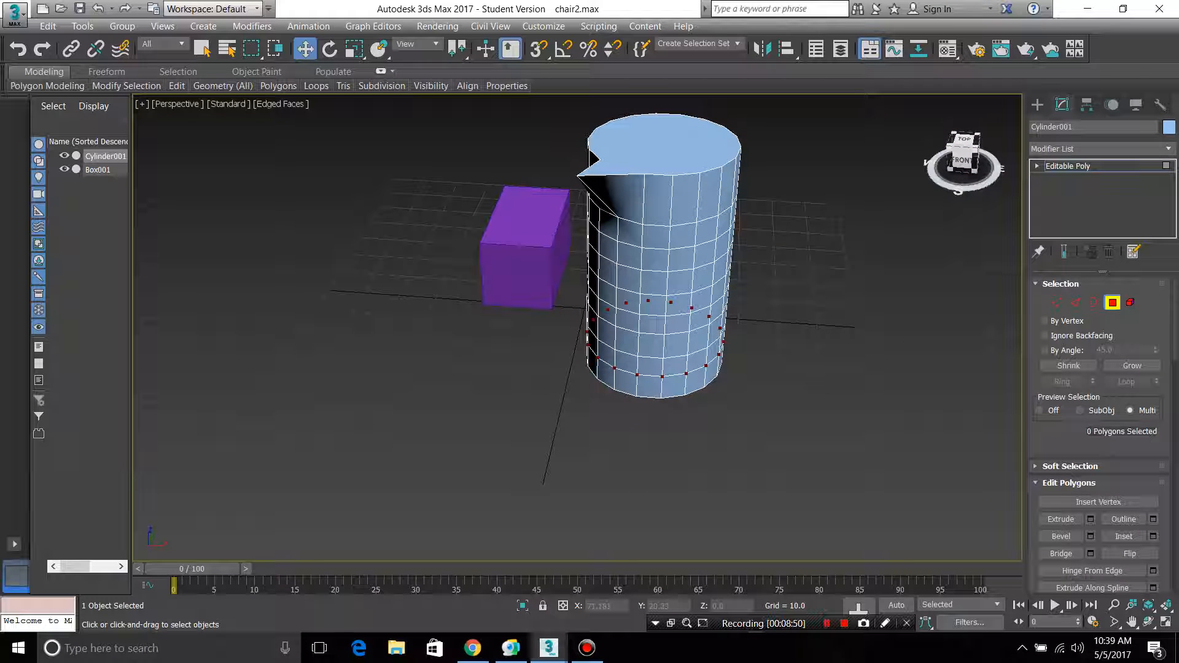
mouse_move(651, 301)
middle_mouse_down("alt")
mouse_move(746, 353)
mouse_move(644, 296)
mouse_move(662, 308)
middle_mouse_up("alt")
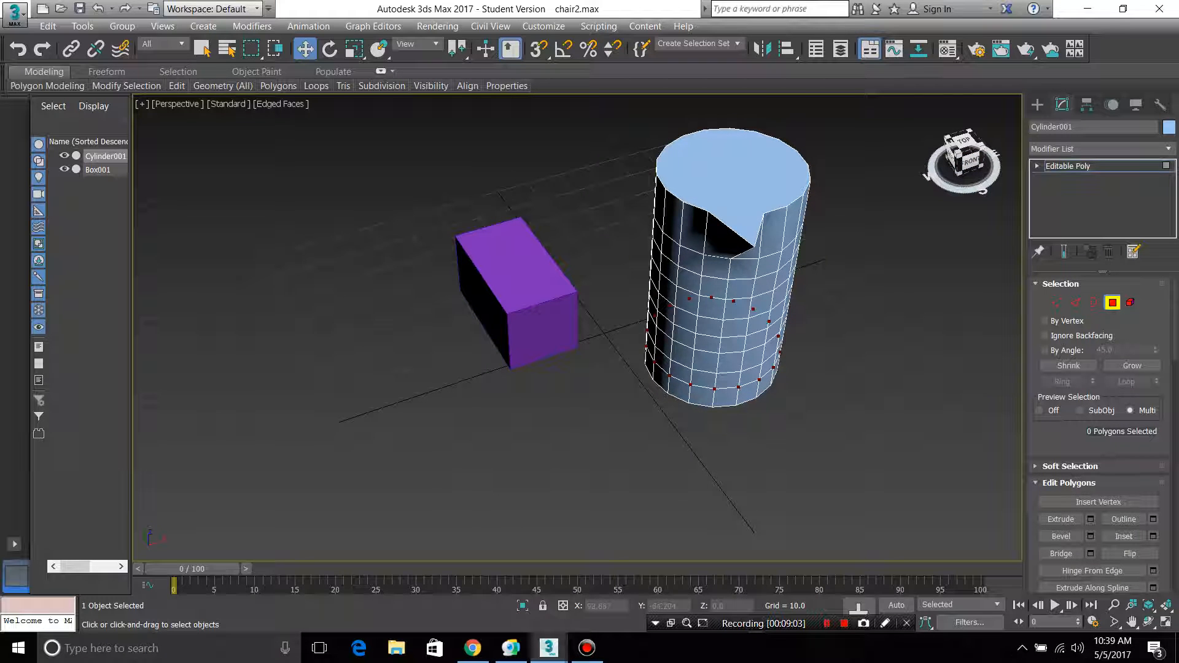